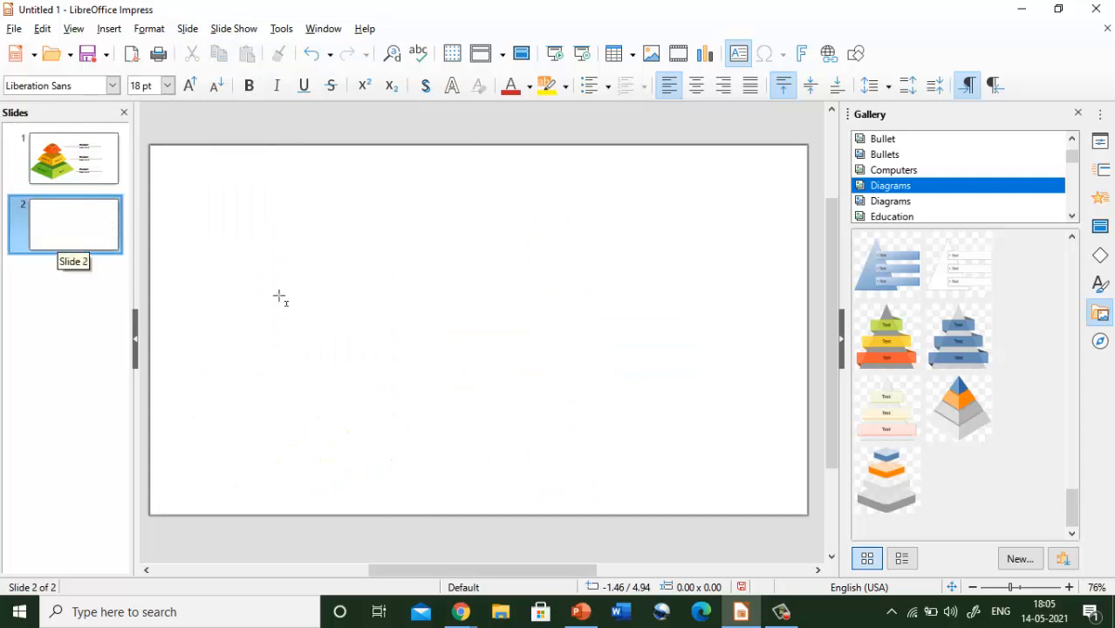
- Place the four-layer blue, orange and grey pyramid from the Diagrams gallery onto the blank slide 2
drag(960, 403, 395, 353)
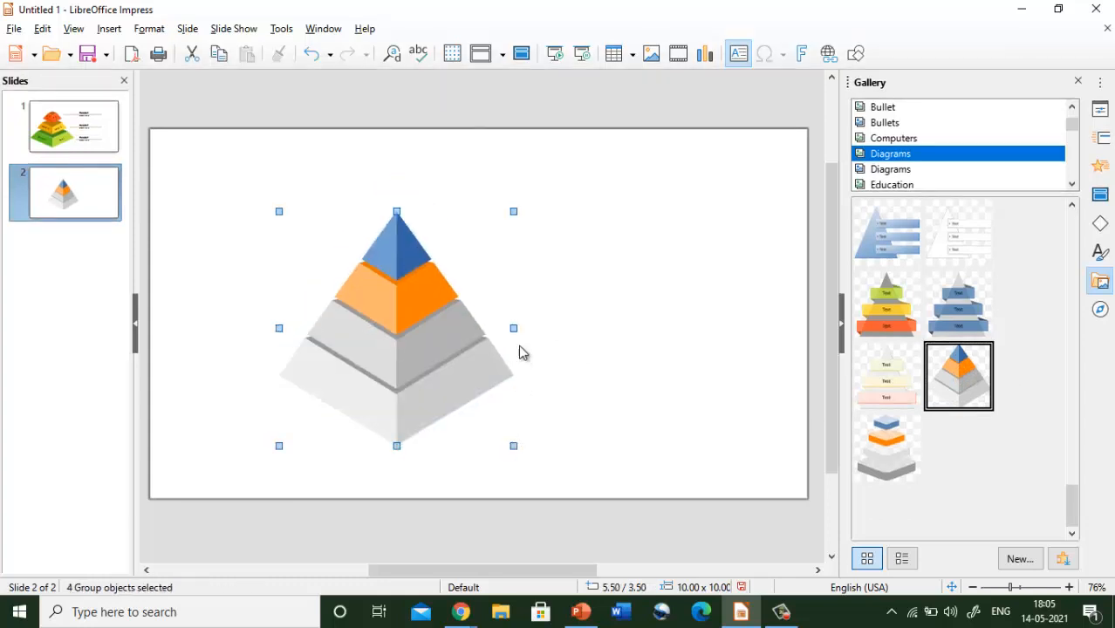
double_click(407, 248)
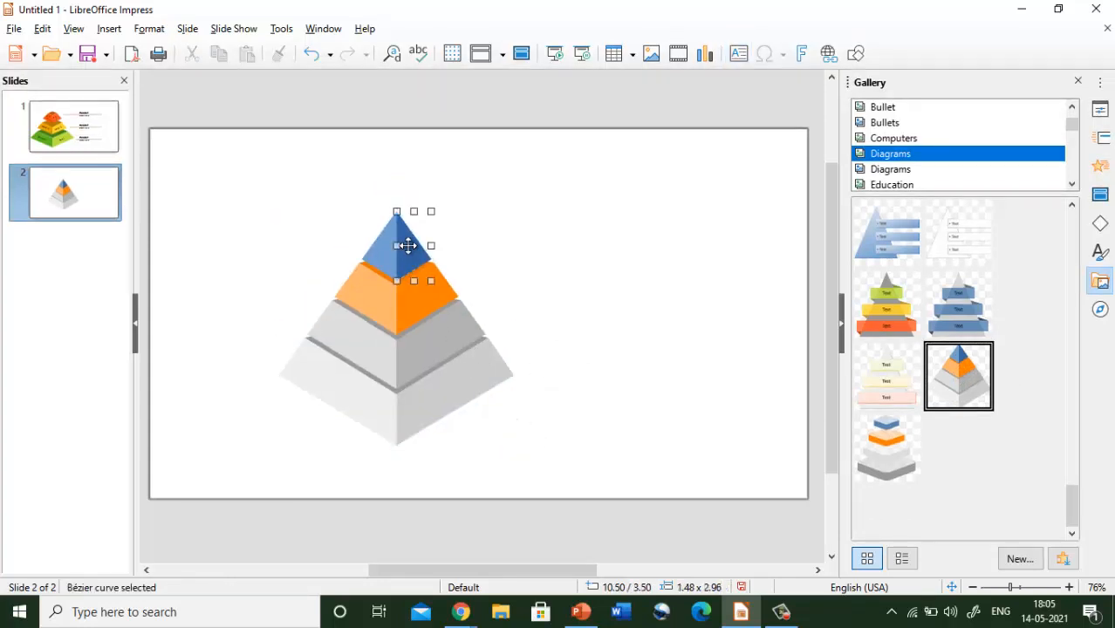
drag(391, 248, 373, 248)
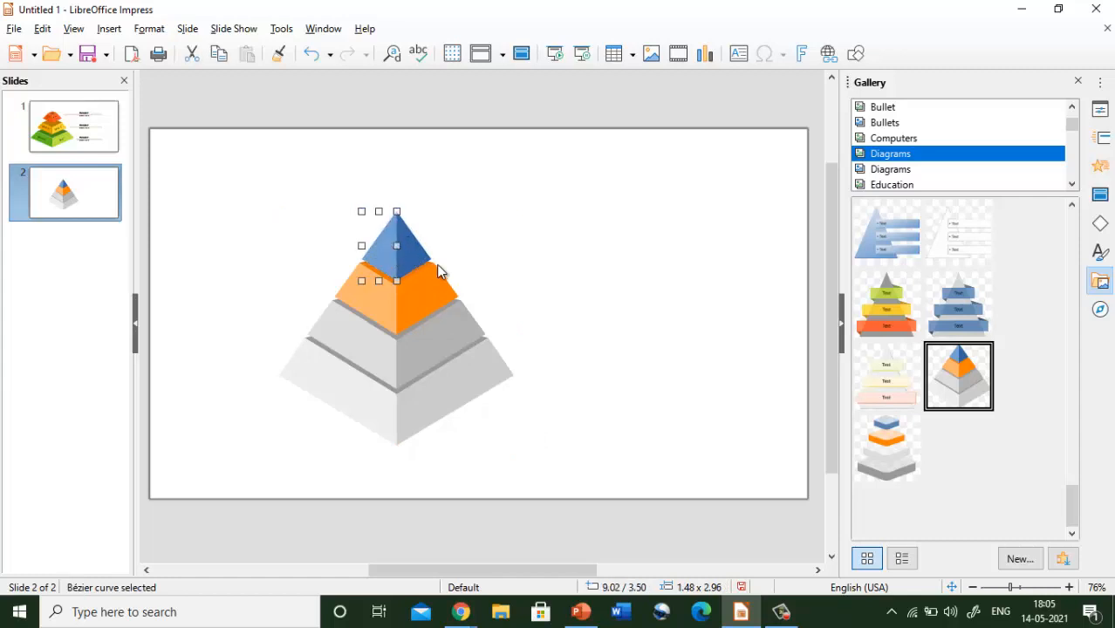
key(ctrl+z)
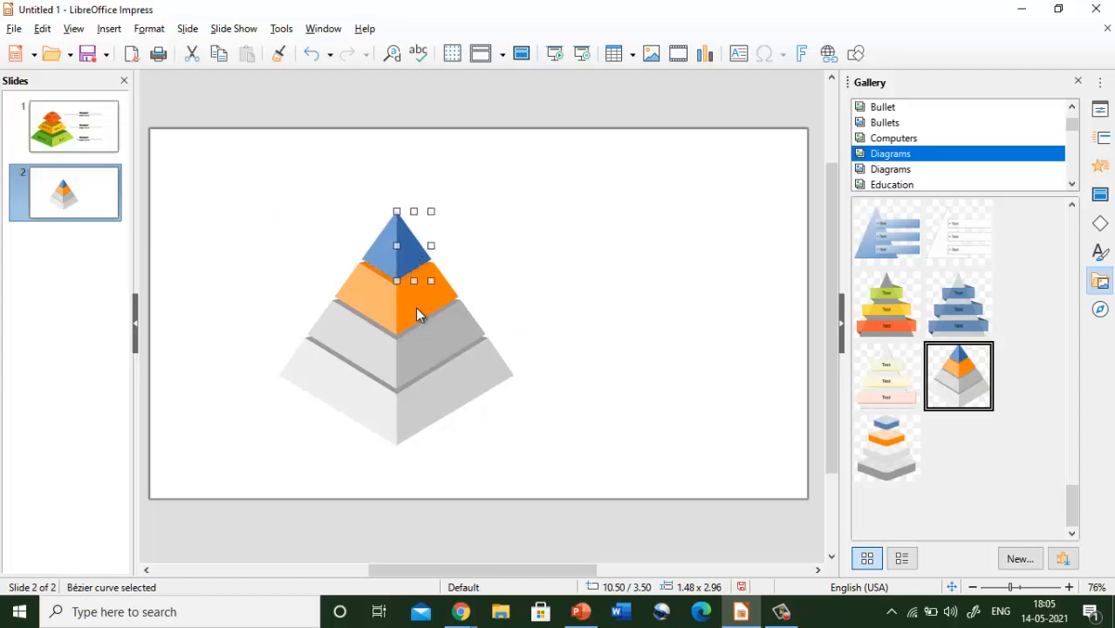
key(Escape)
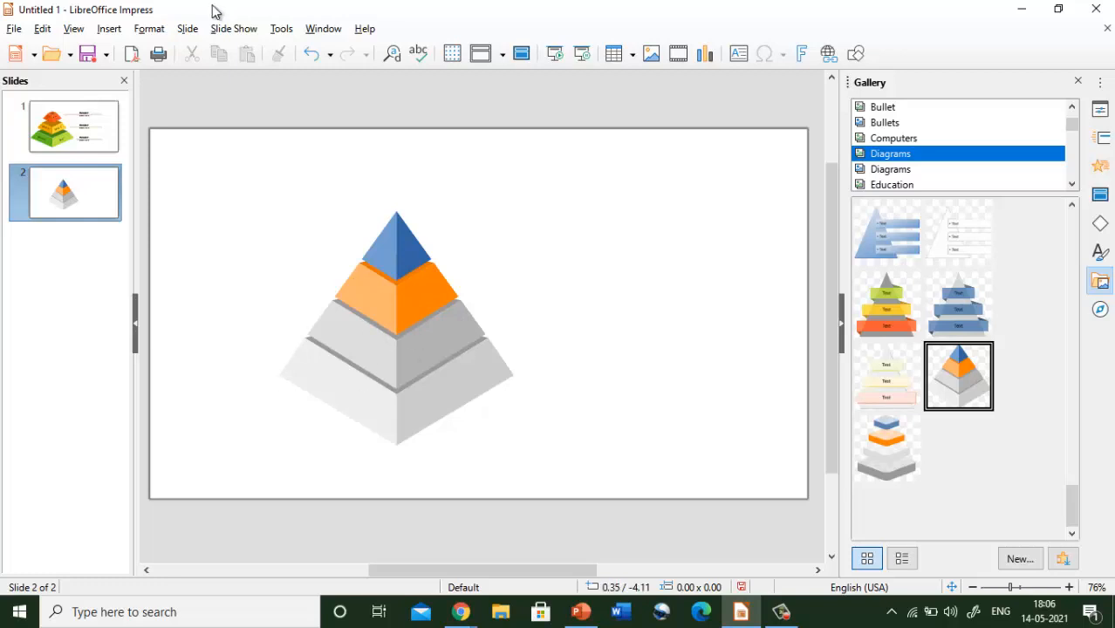
- Add a text box about 11 wide beside the pyramid's top layer and enter "goal" in it
click(109, 29)
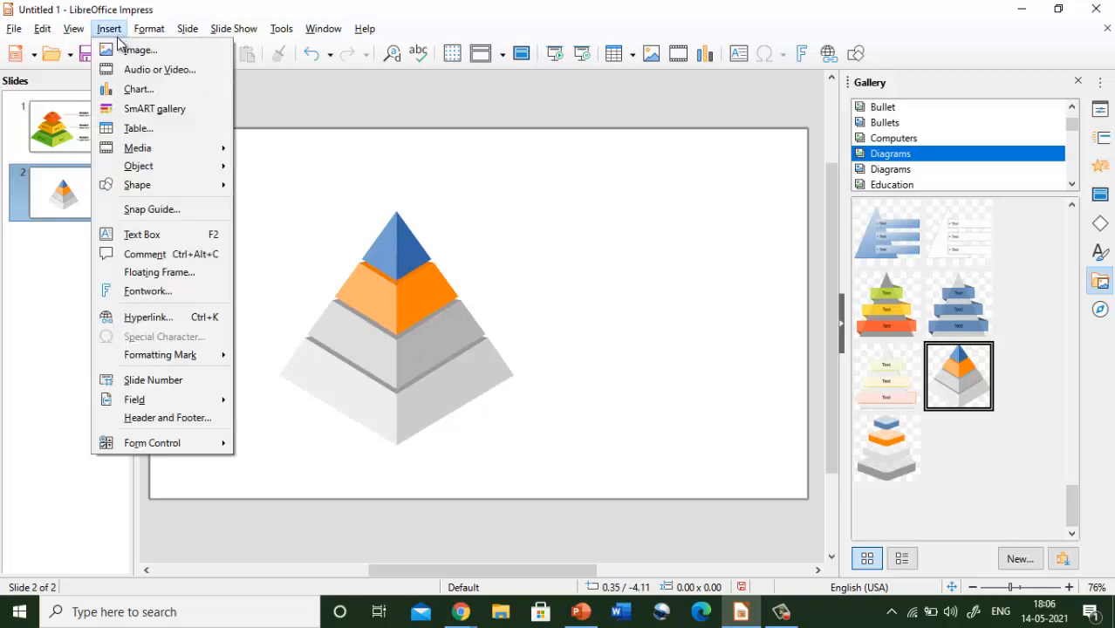
click(162, 233)
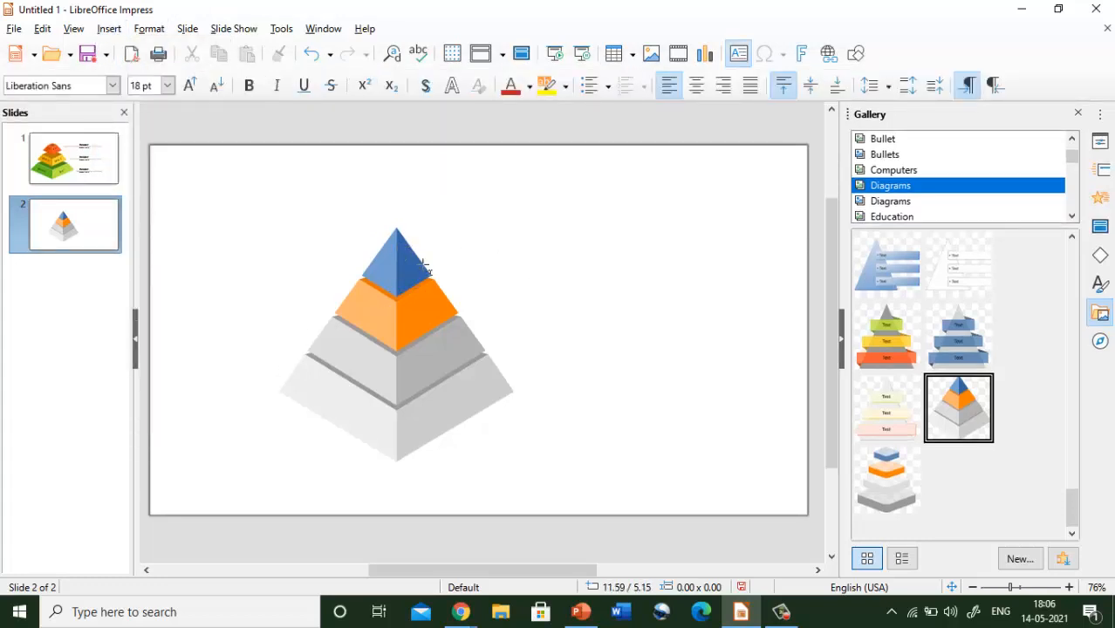
drag(422, 268, 679, 228)
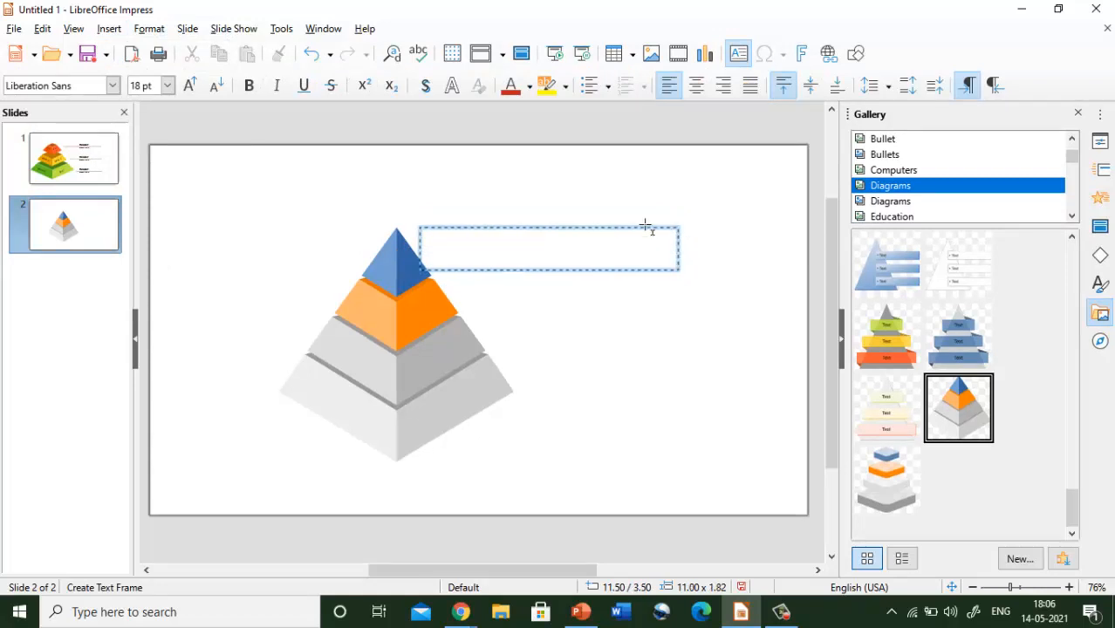
click(464, 241)
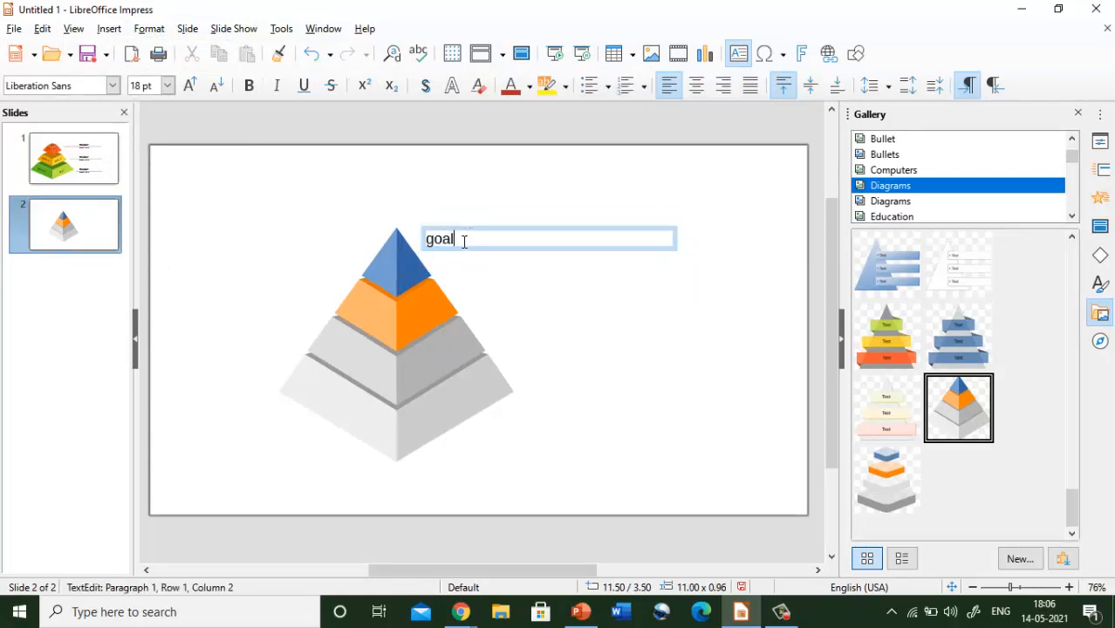
click(460, 314)
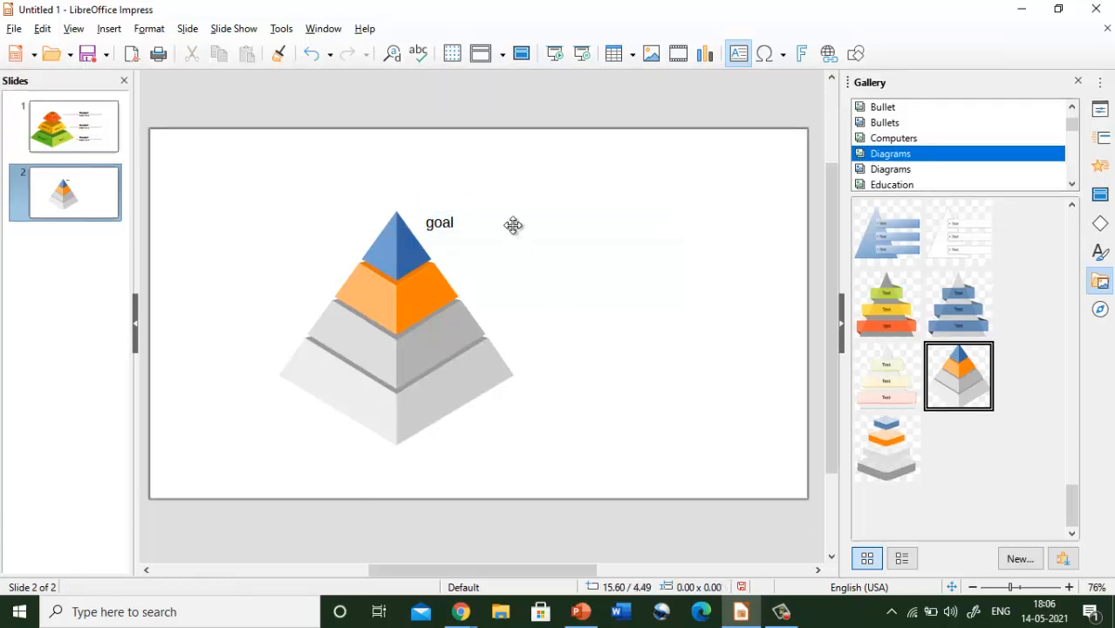
- Move the "goal" text box down beside the pyramid's lower grey layers and copy it
click(436, 225)
drag(434, 248, 520, 354)
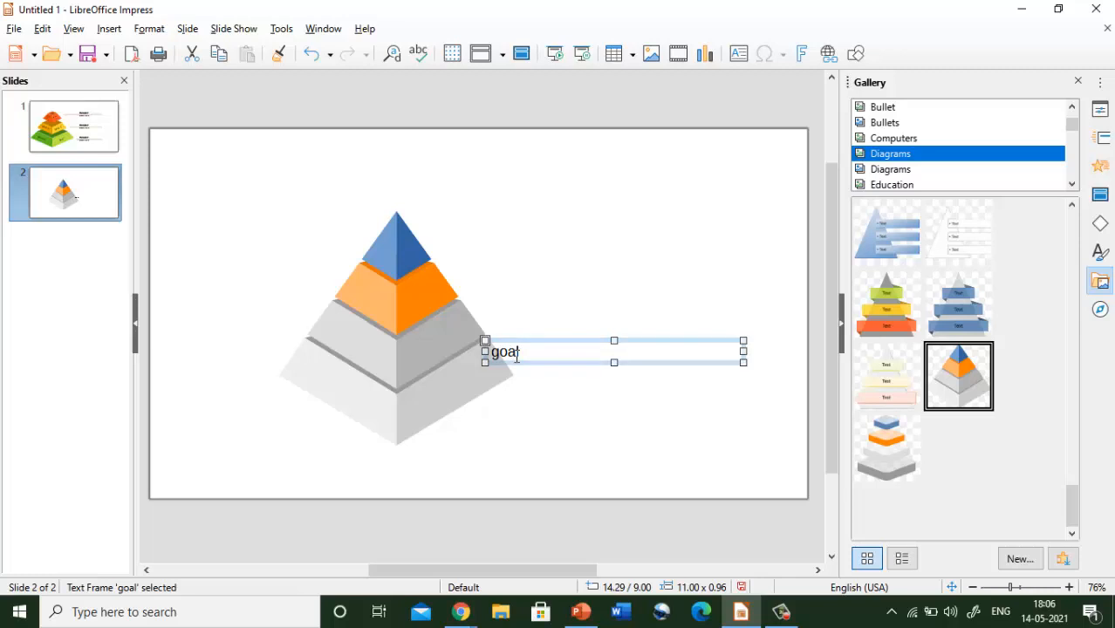
click(523, 364)
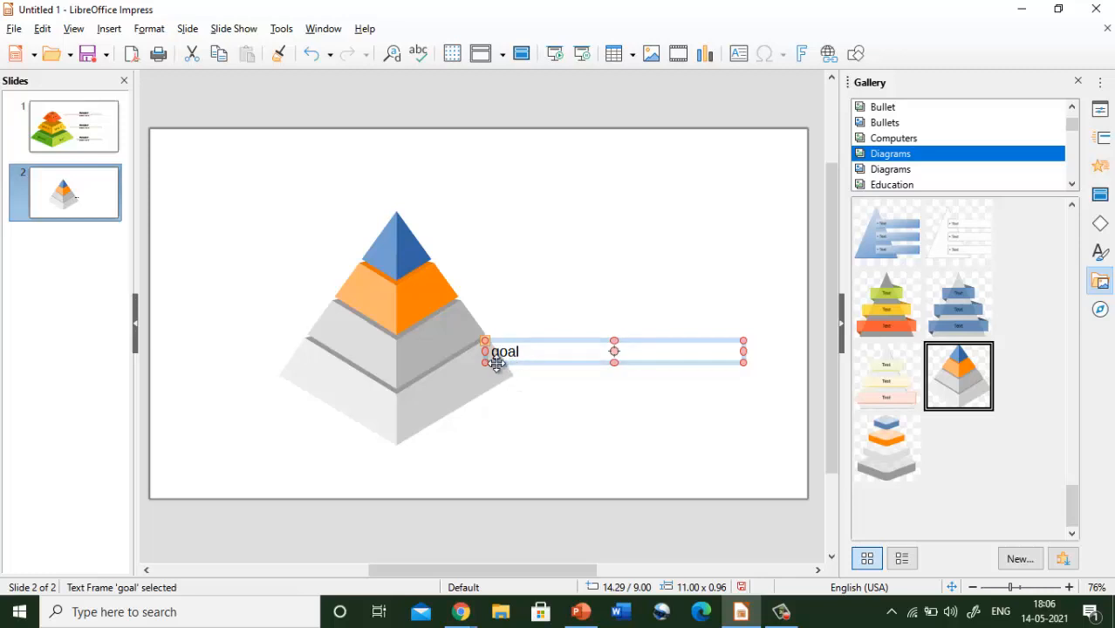
click(495, 361)
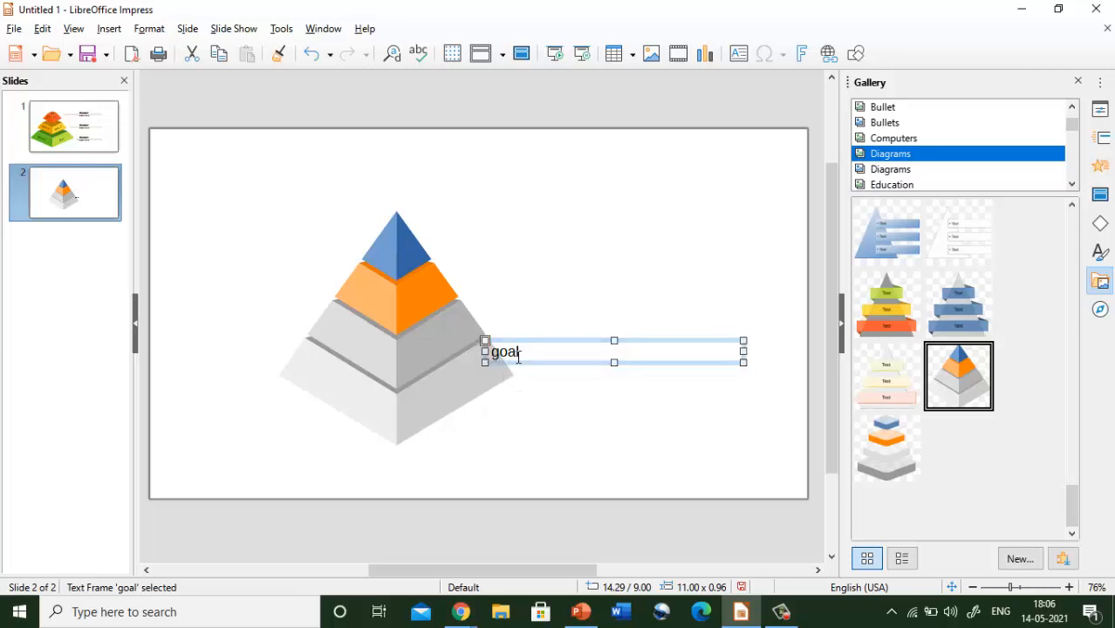
key(ctrl+c)
click(517, 364)
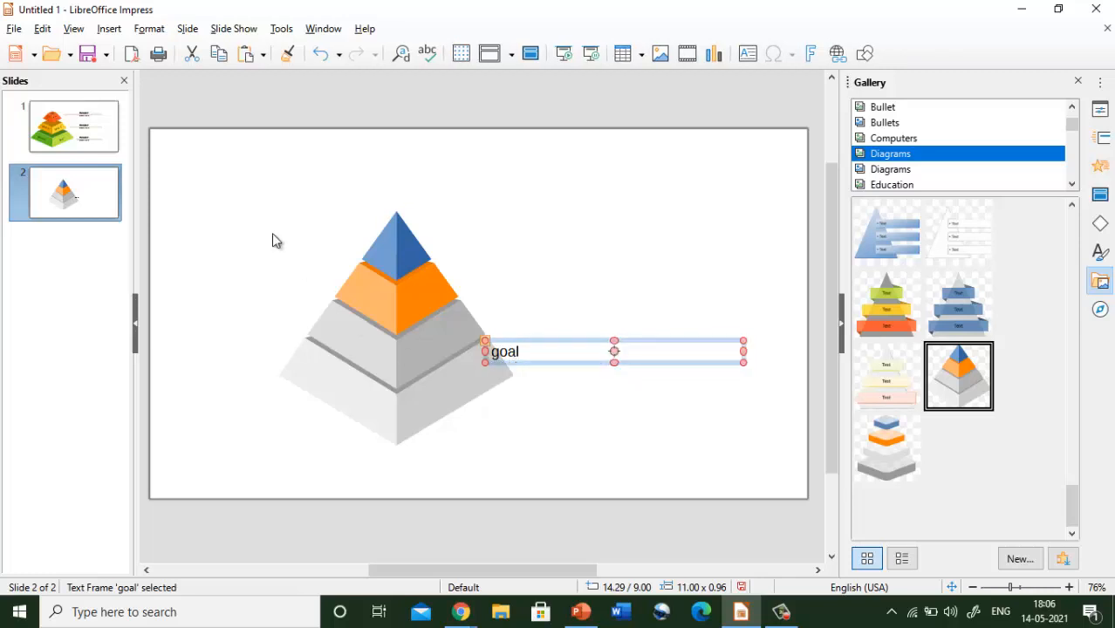
- Switch to Google Chrome and show the image results for the "infographics" search
click(472, 621)
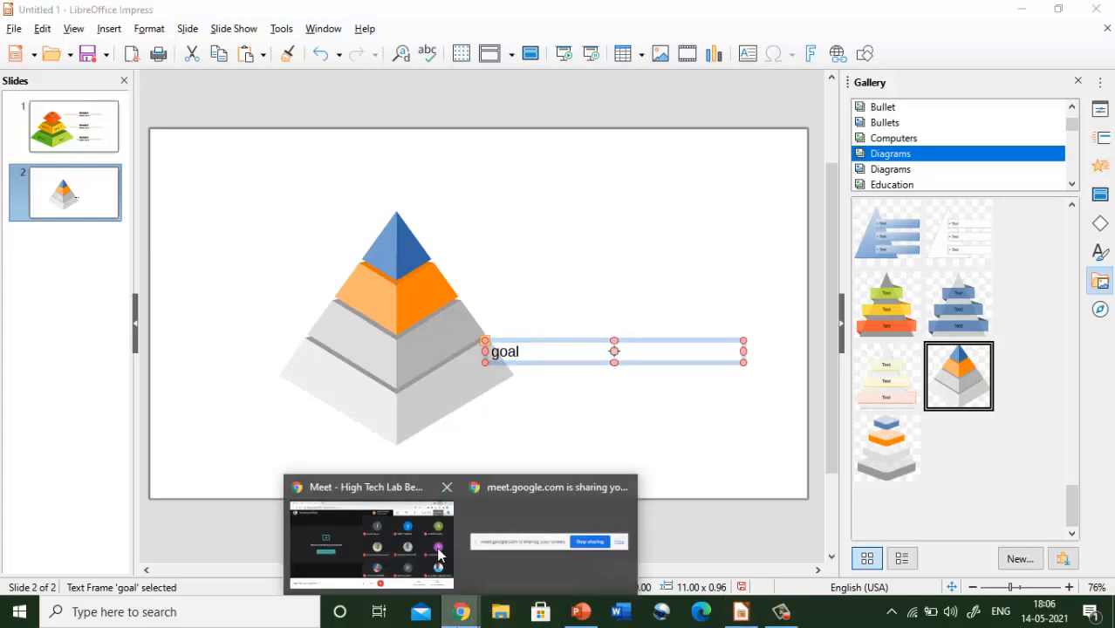
click(441, 555)
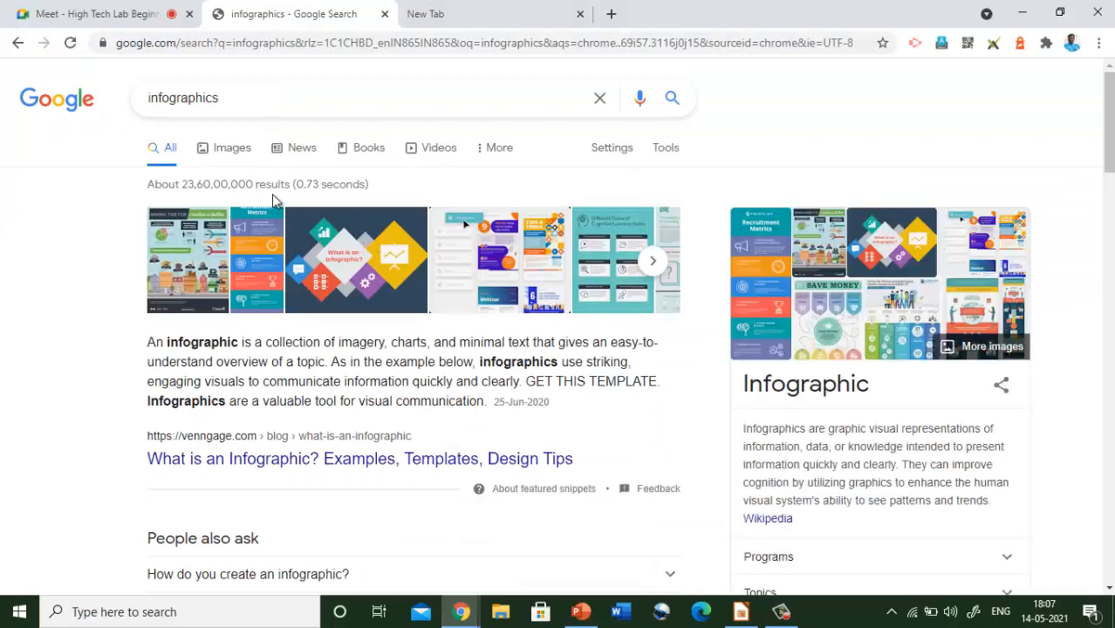
click(231, 149)
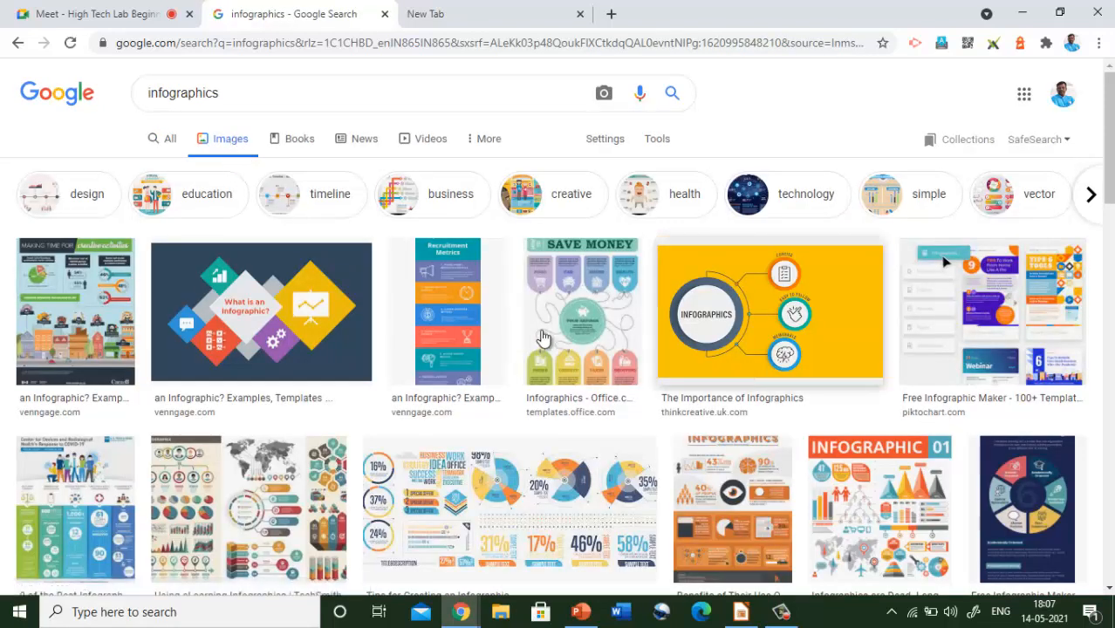
- Browse the infographic images, previewing the five-band project title, six-band title article and six-band headline business designs
scroll(567, 331, down, 1)
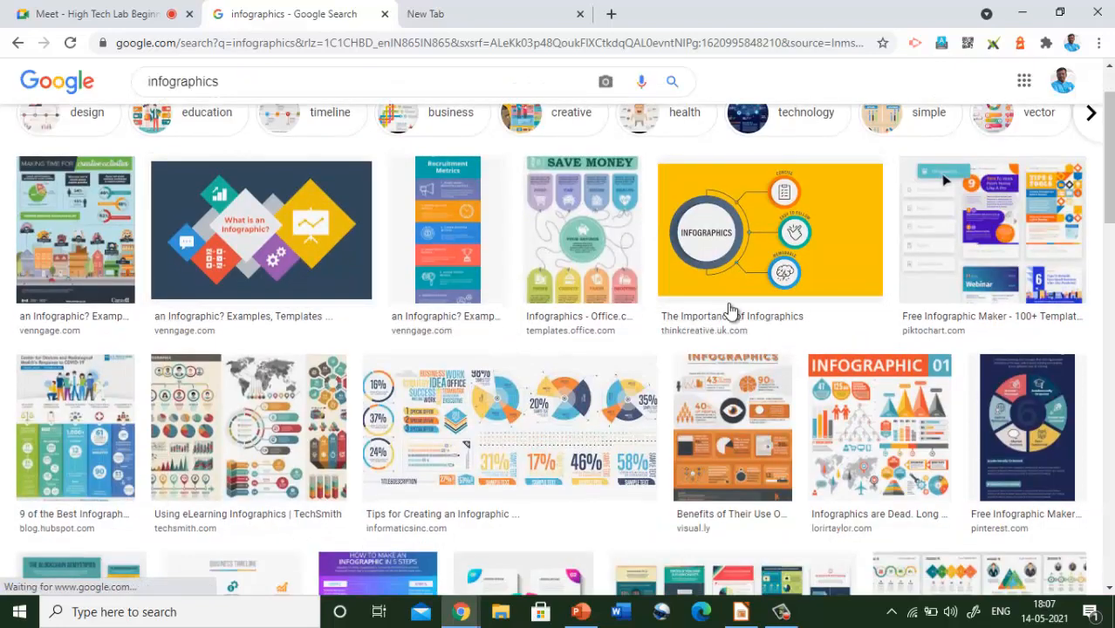
scroll(792, 253, down, 5)
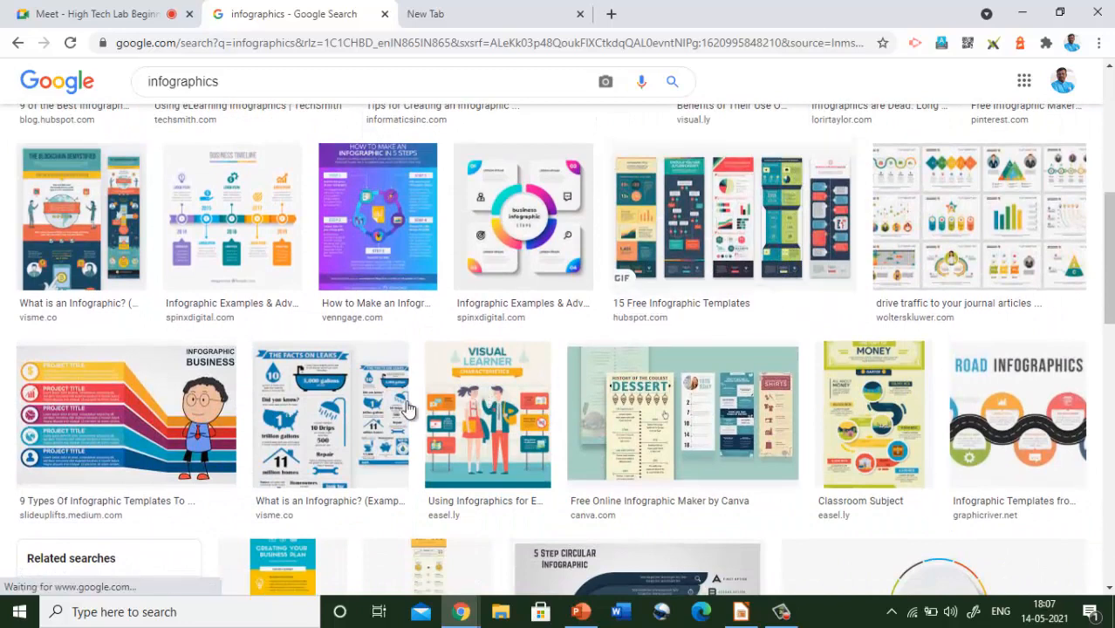
click(193, 425)
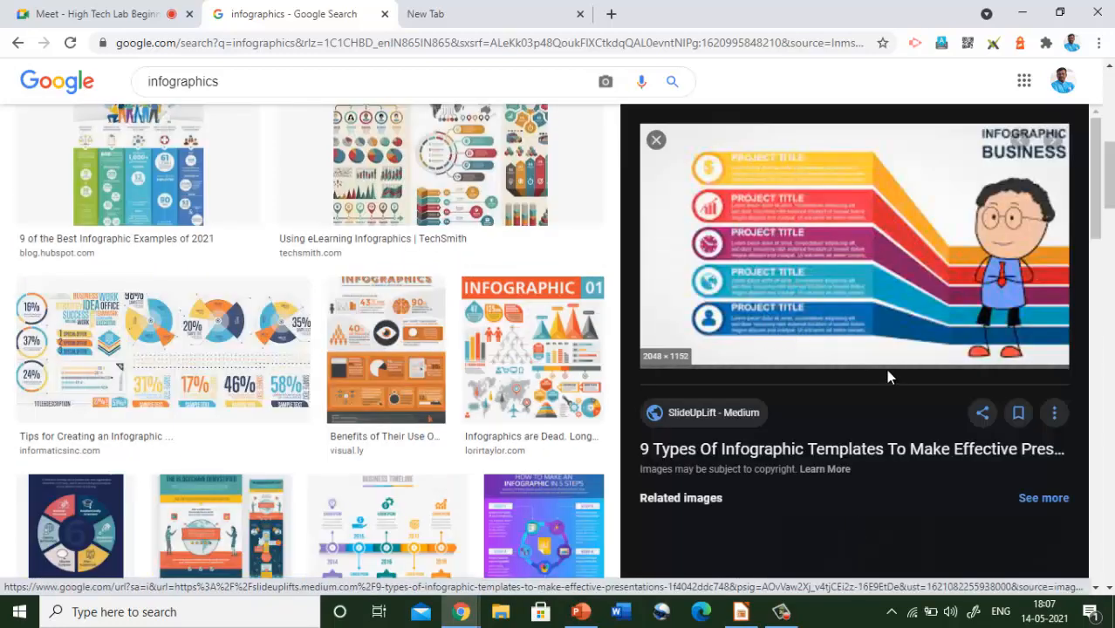
scroll(875, 305, down, 5)
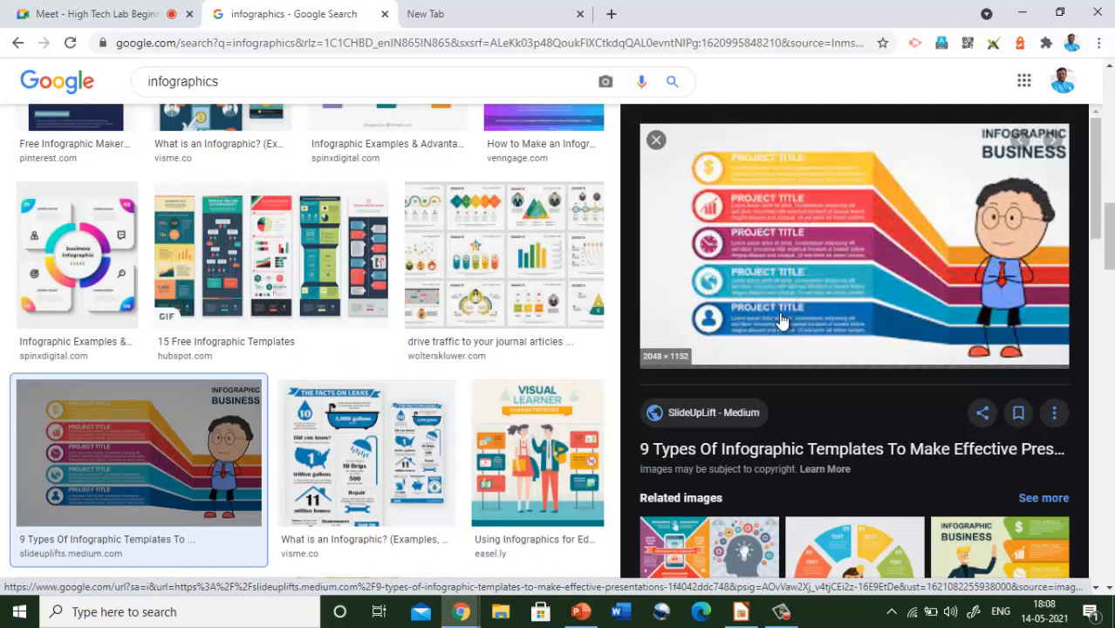
scroll(779, 319, down, 3)
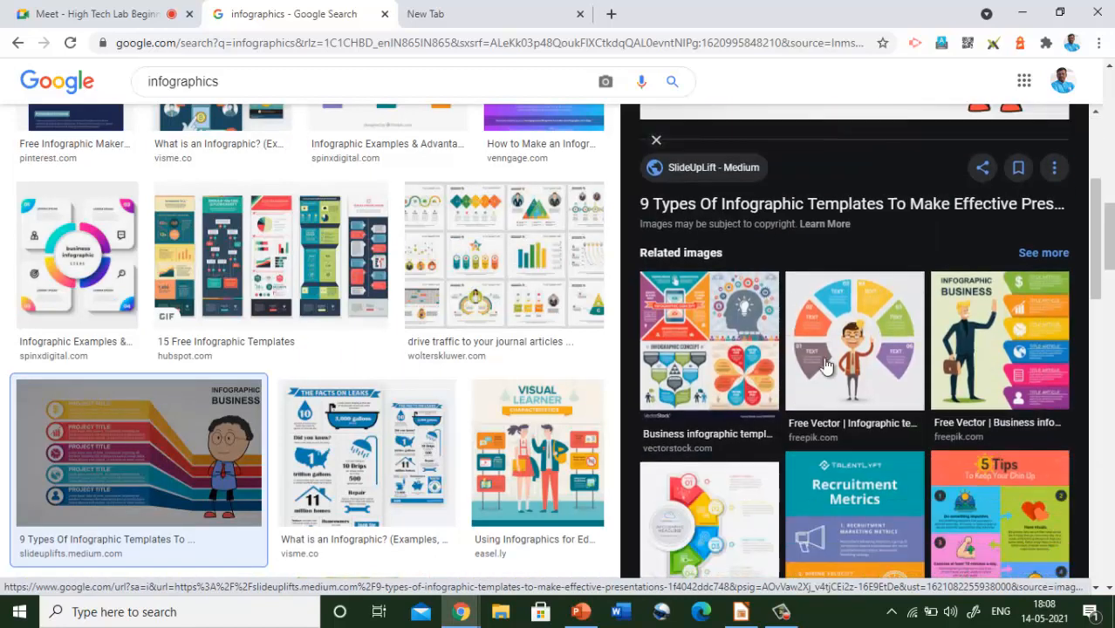
click(986, 356)
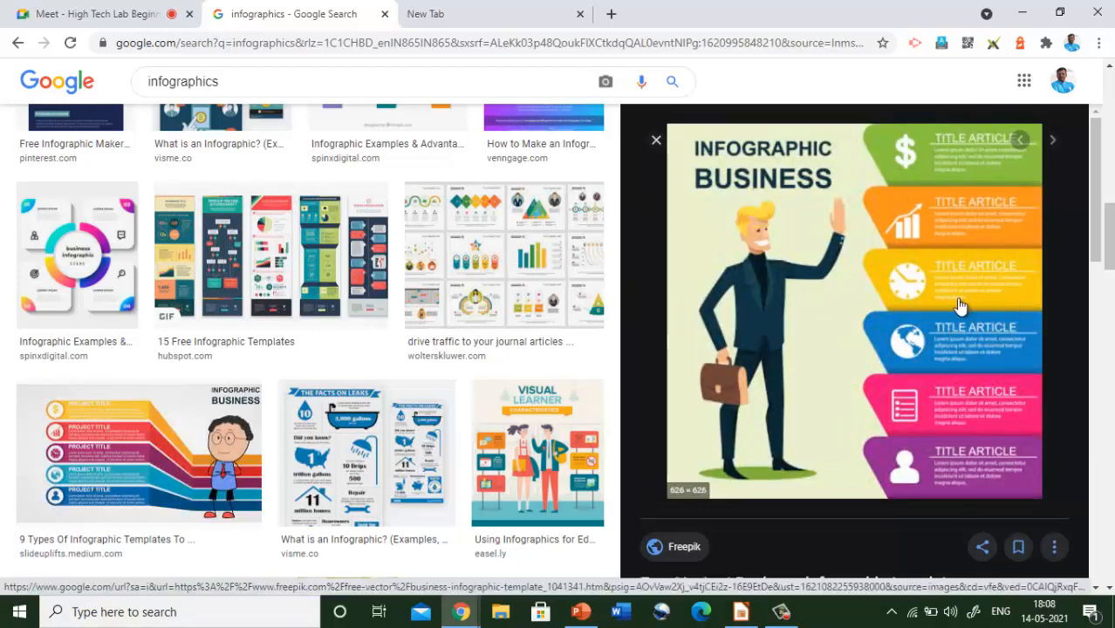
scroll(877, 338, down, 4)
scroll(876, 338, down, 2)
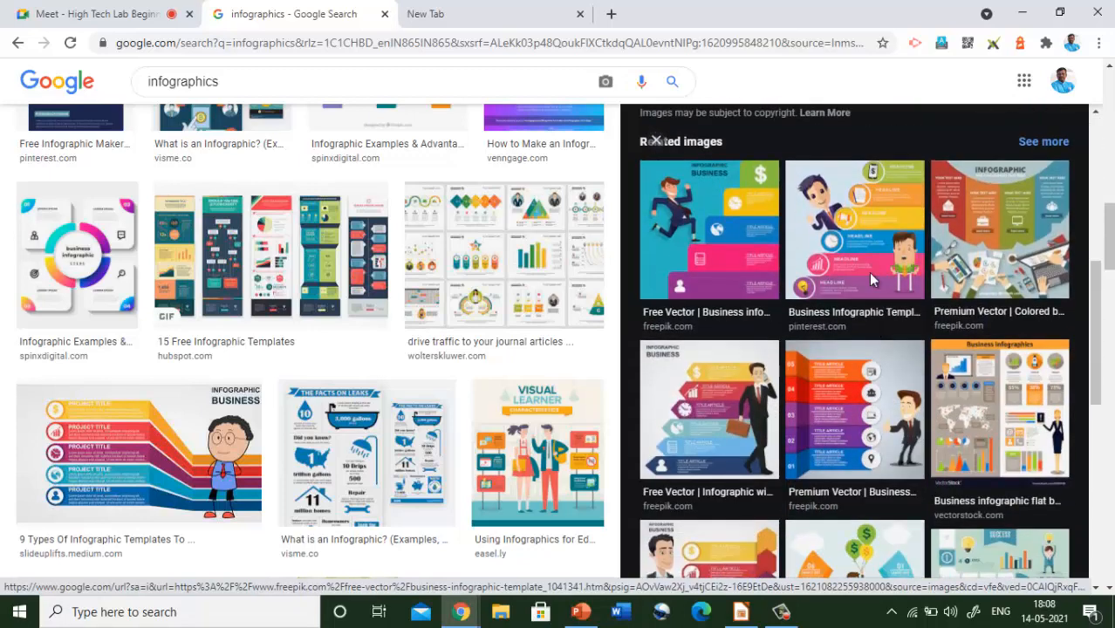
click(868, 272)
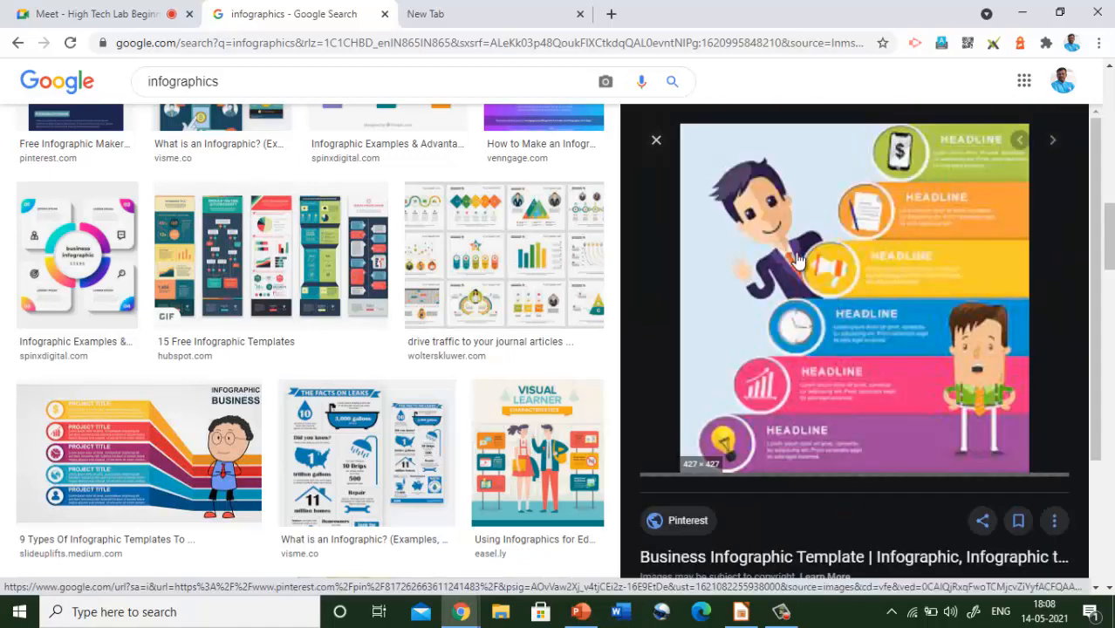
- Look through related infographic images, previewing the finger template, the four-item lorem ipsum design and the six-segment semicircle design
scroll(796, 266, down, 6)
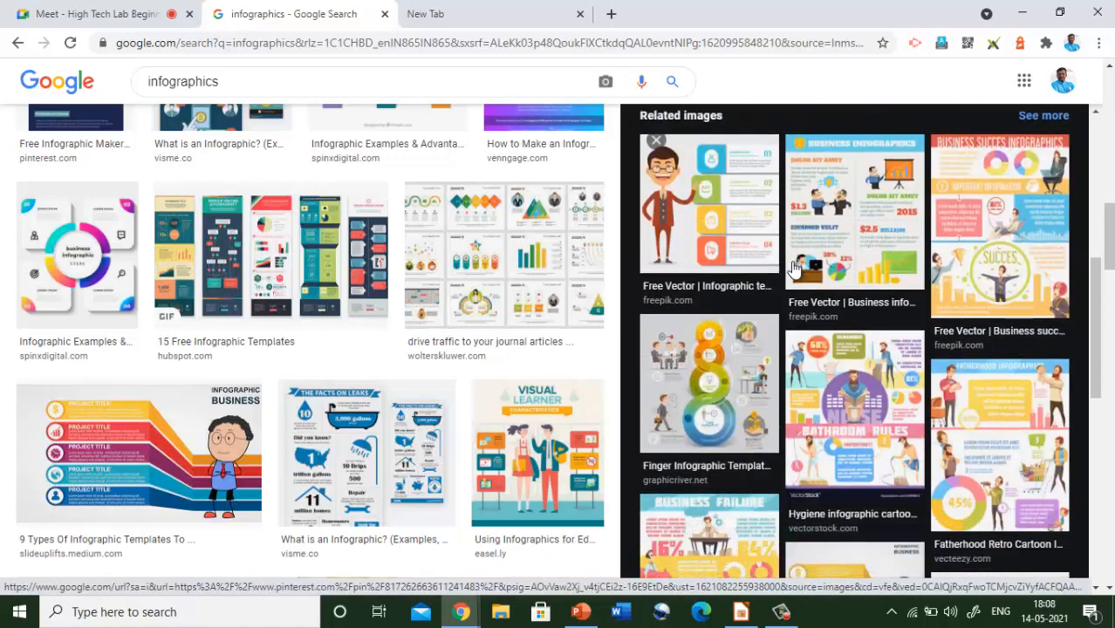
click(729, 373)
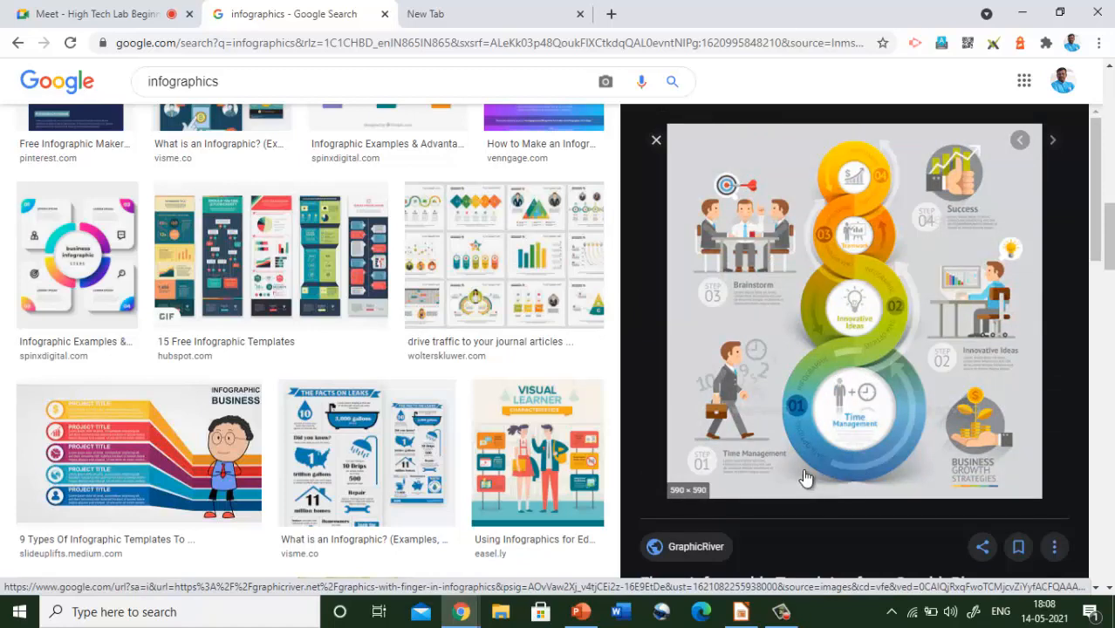
scroll(846, 294, down, 5)
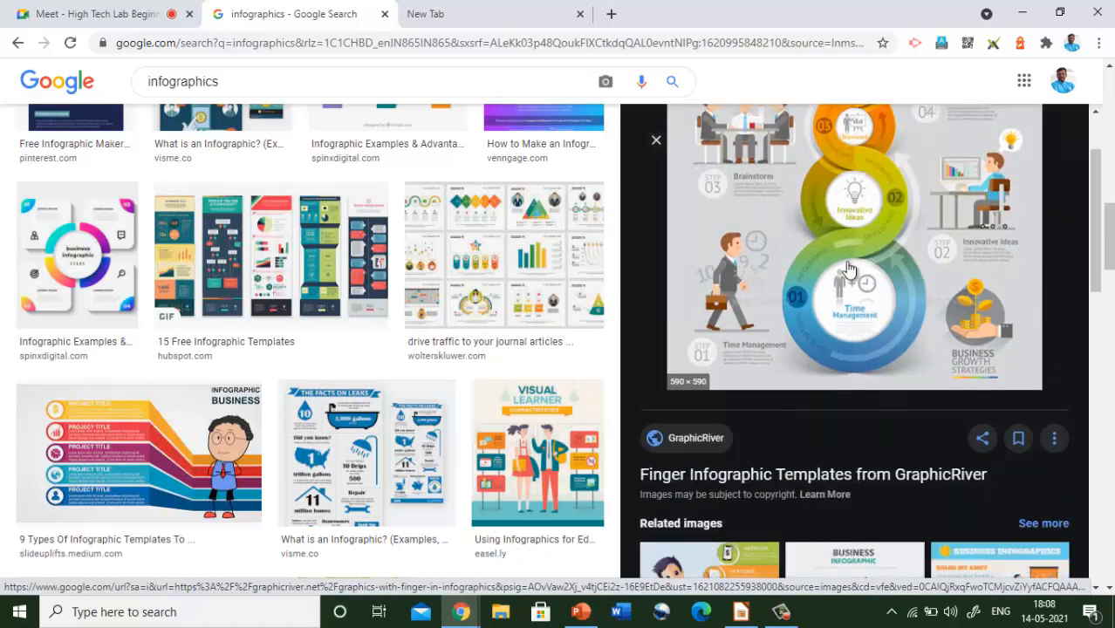
scroll(846, 294, down, 1)
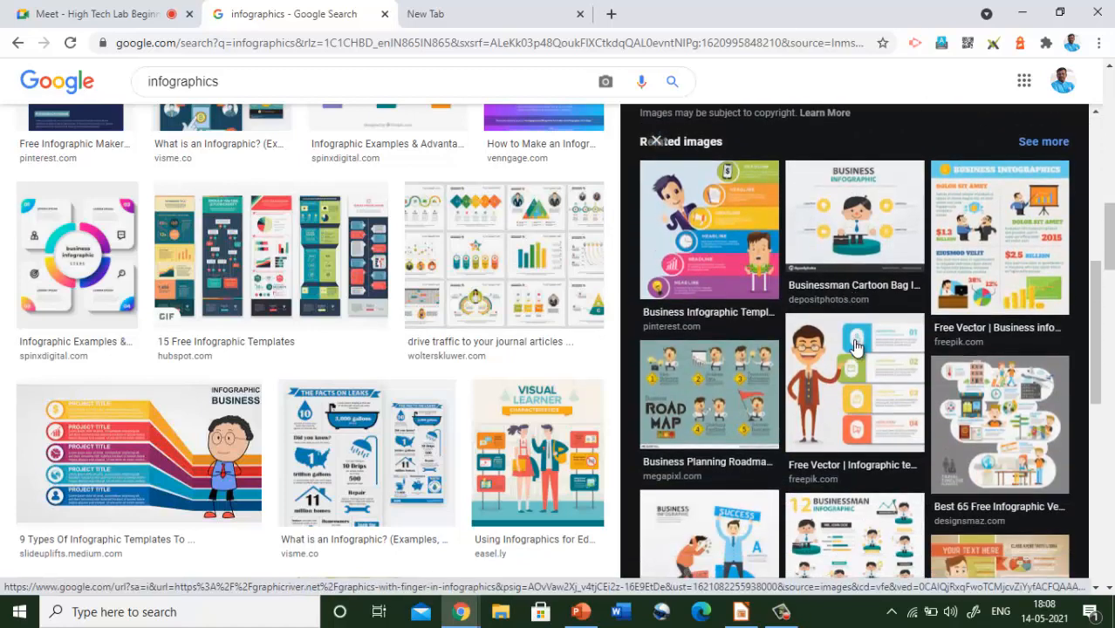
click(848, 398)
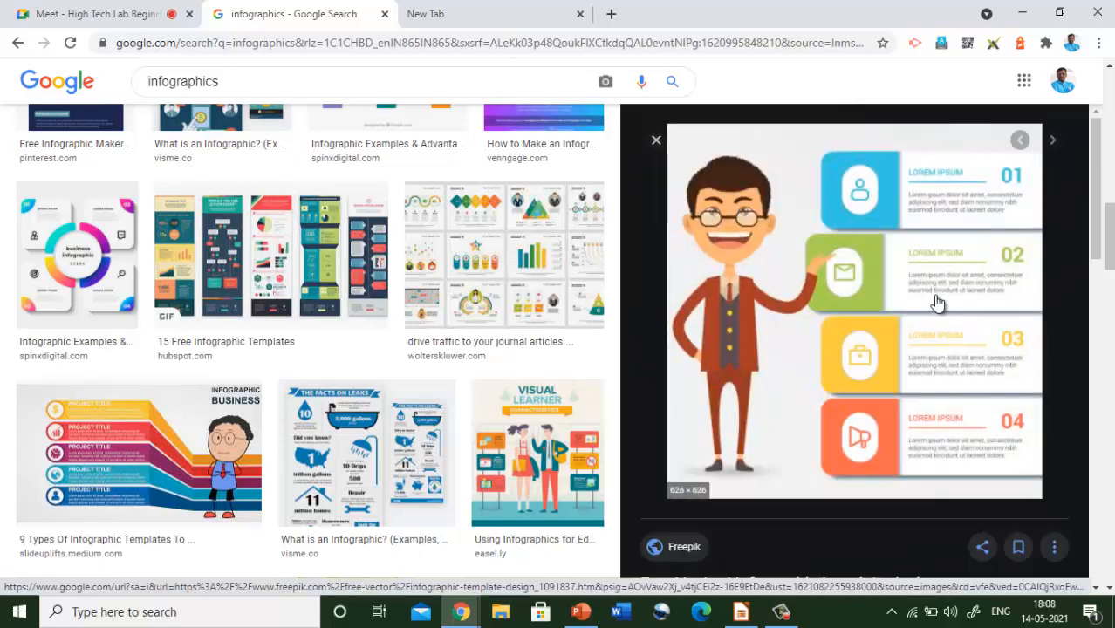
scroll(902, 229, down, 5)
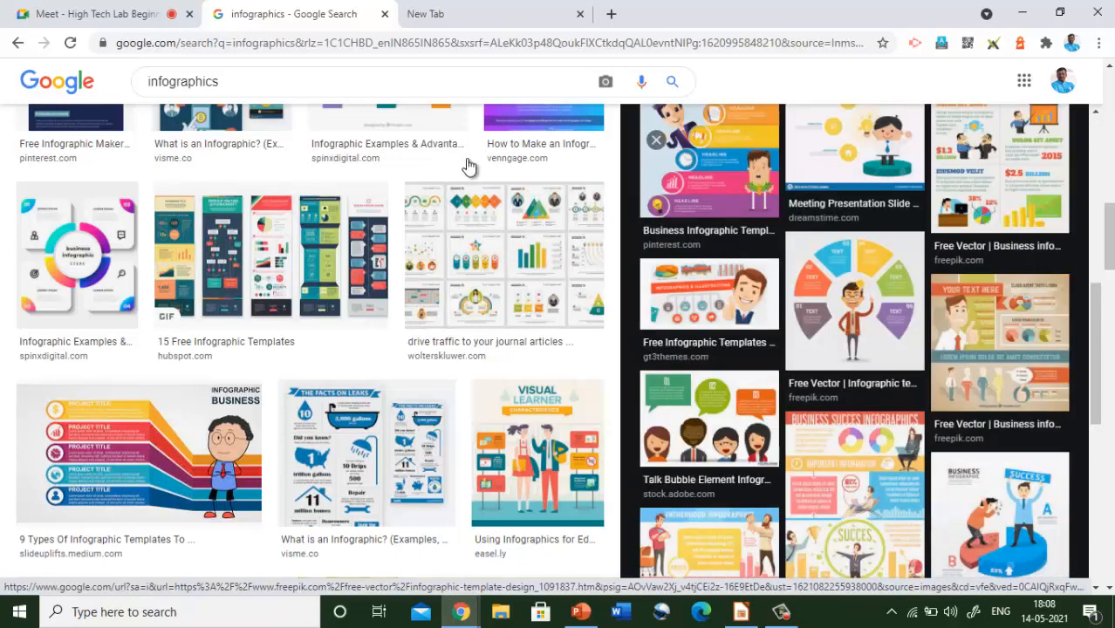
click(836, 337)
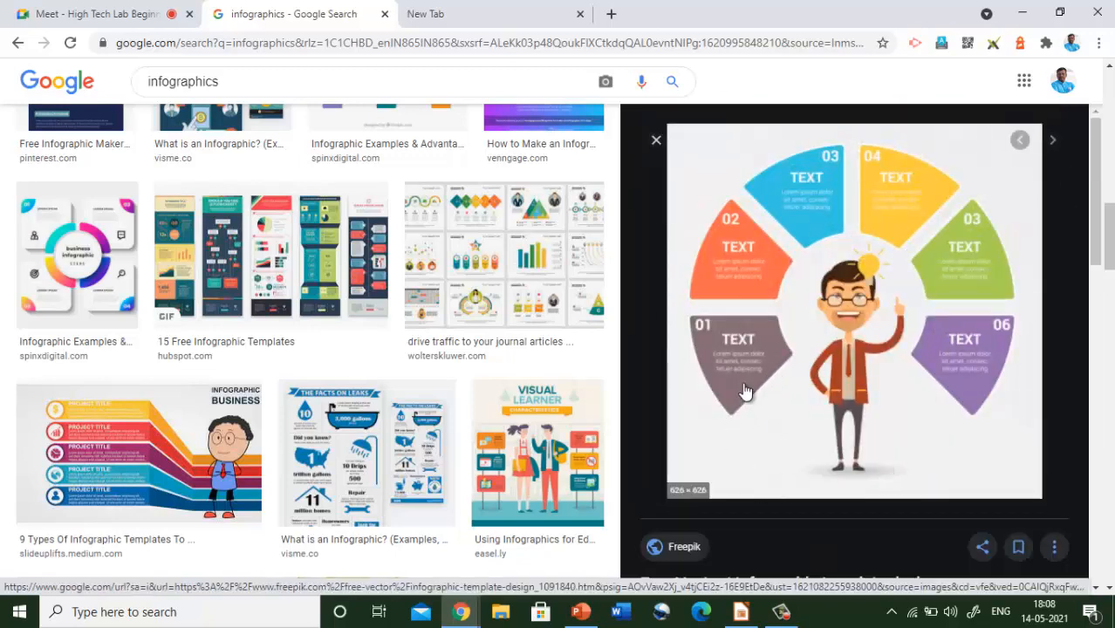
scroll(793, 344, down, 5)
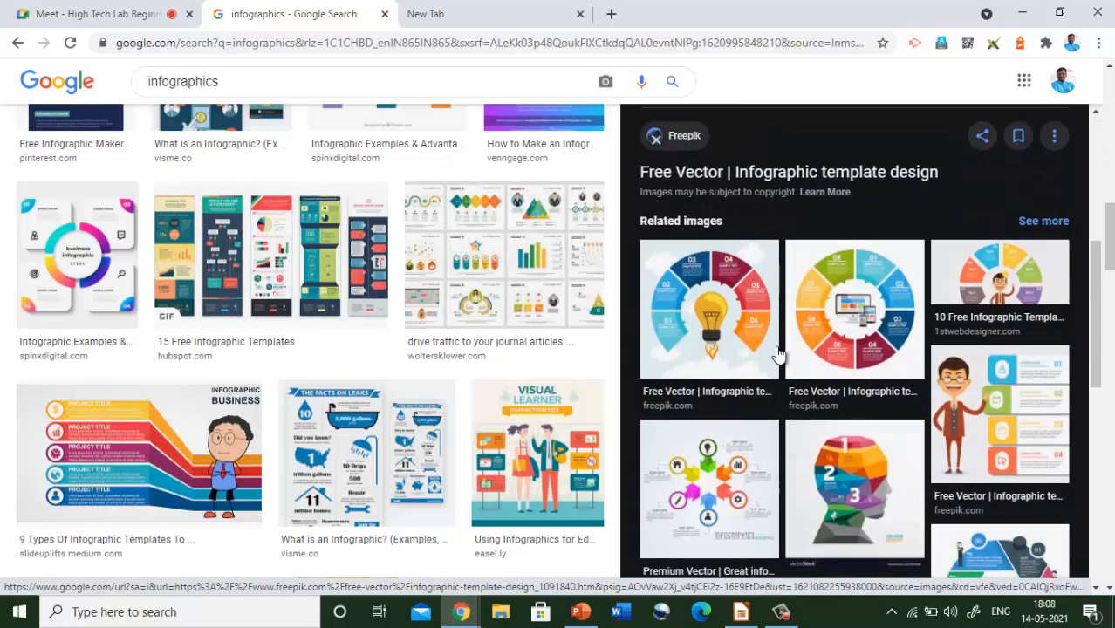
scroll(785, 349, down, 2)
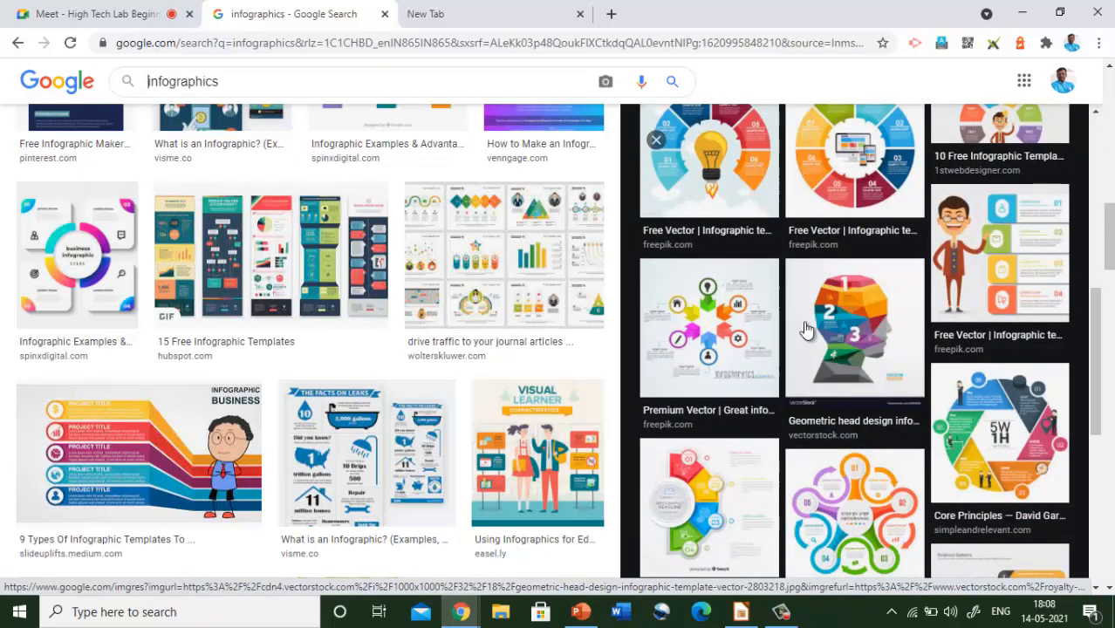
scroll(876, 360, up, 1)
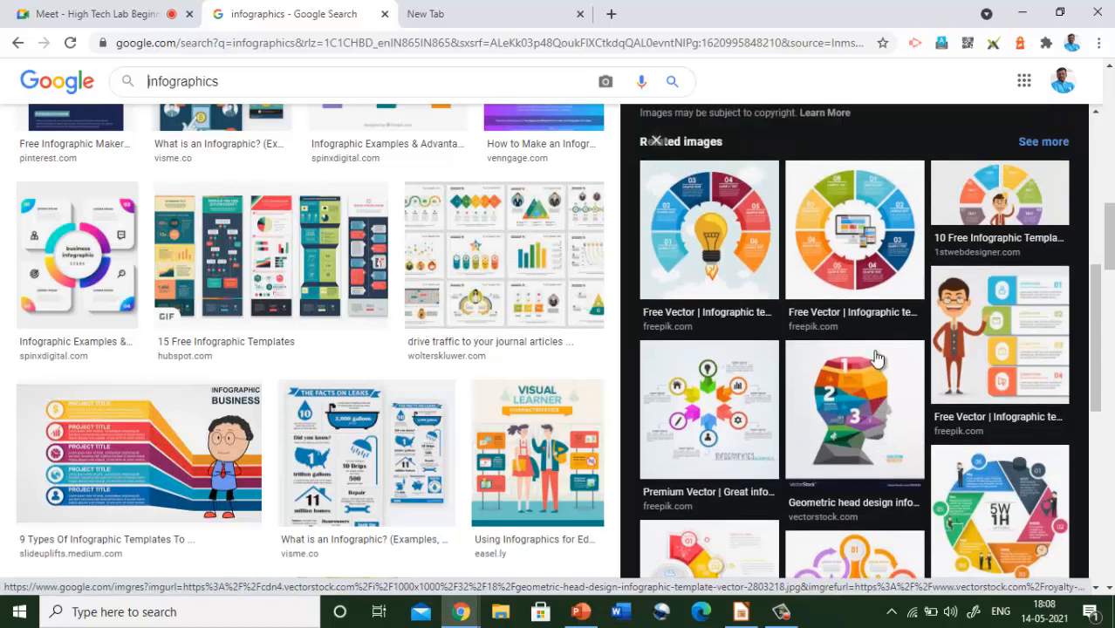
- Look through related infographic images, previewing the five-circle step-by-step design, the flat arrow design and the four-step arrow banner design
scroll(877, 360, down, 3)
click(875, 347)
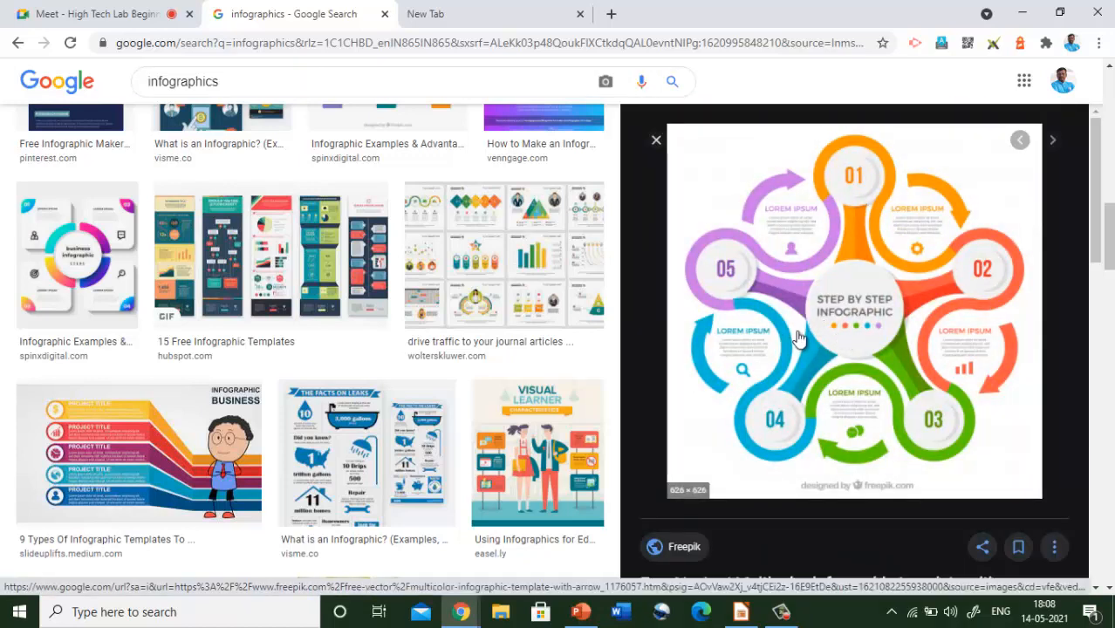
scroll(803, 335, down, 4)
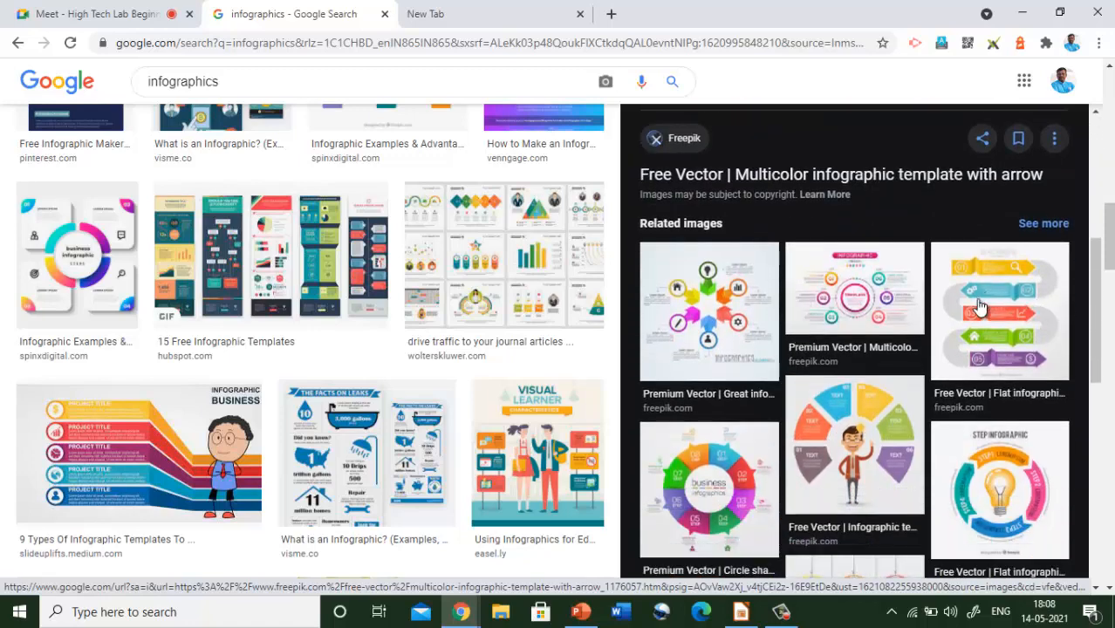
click(984, 307)
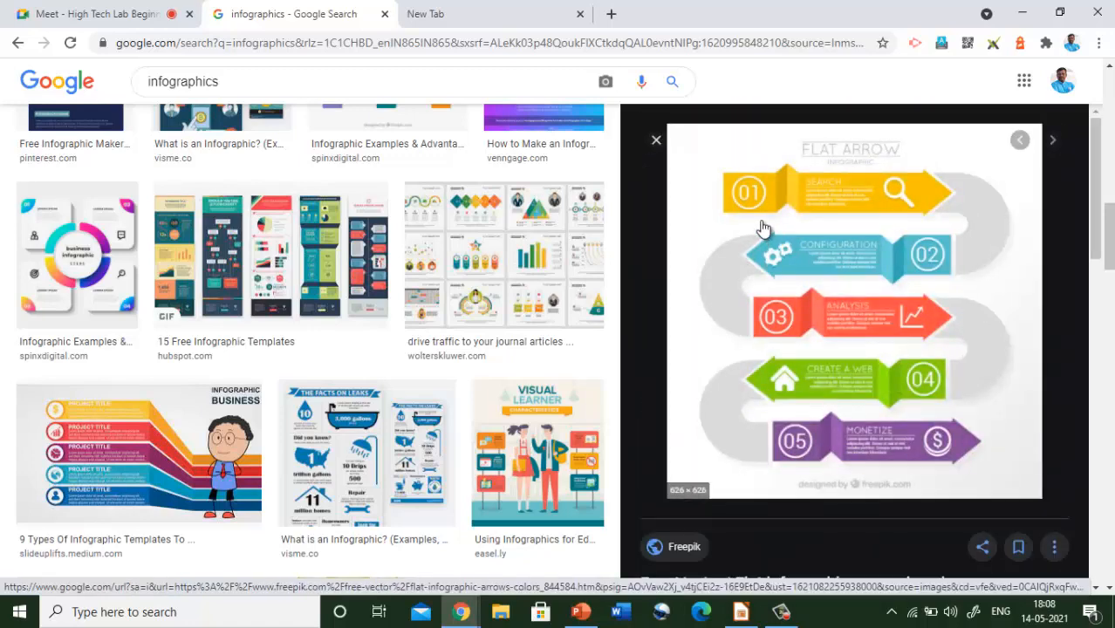
scroll(827, 347, down, 1)
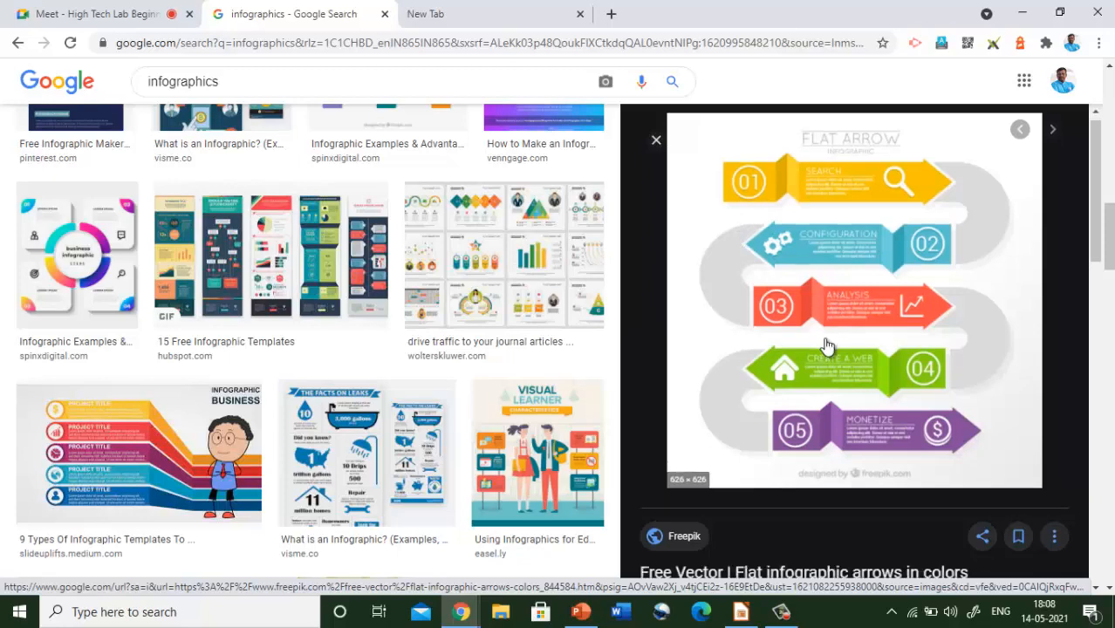
scroll(822, 349, down, 4)
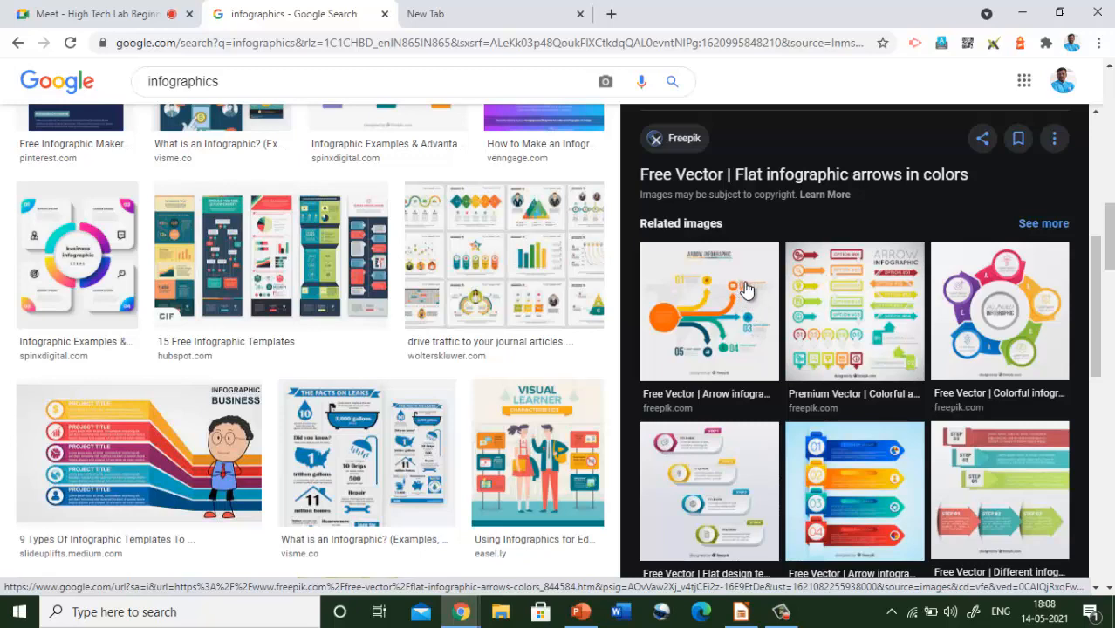
click(845, 464)
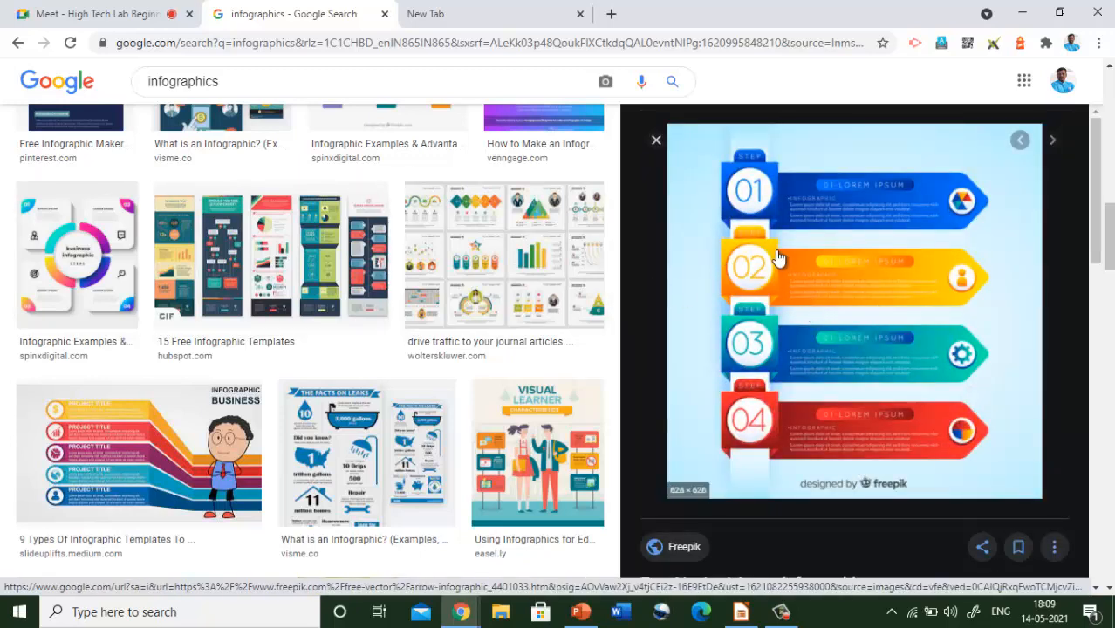
- Switch to LibreOffice Impress and insert a new blank slide after the pyramid slide
click(740, 613)
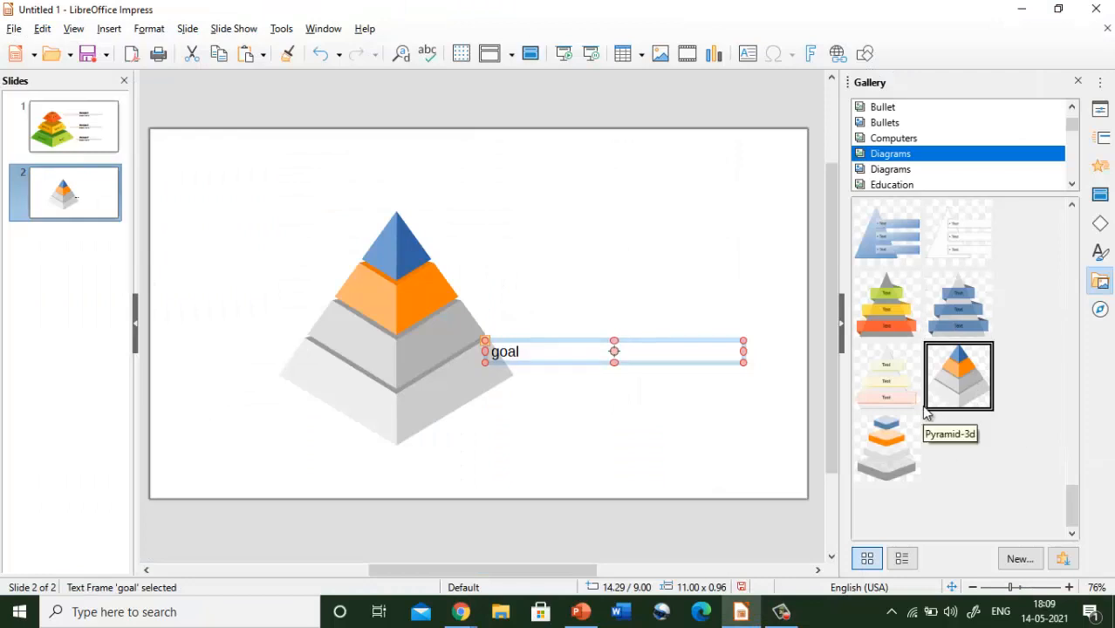
scroll(912, 305, up, 5)
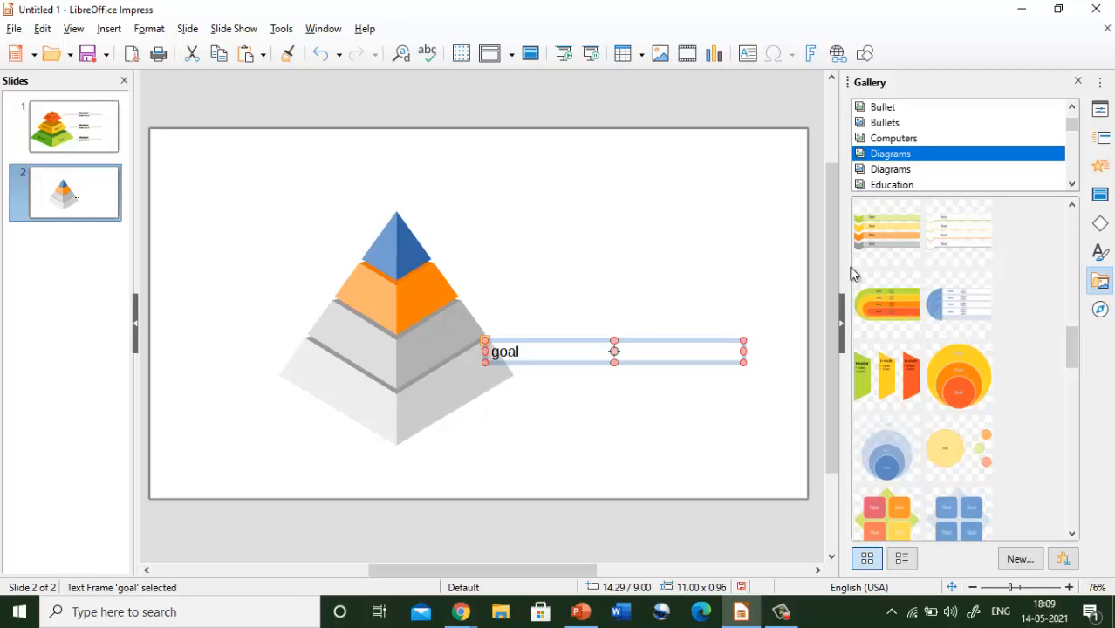
click(189, 29)
click(224, 51)
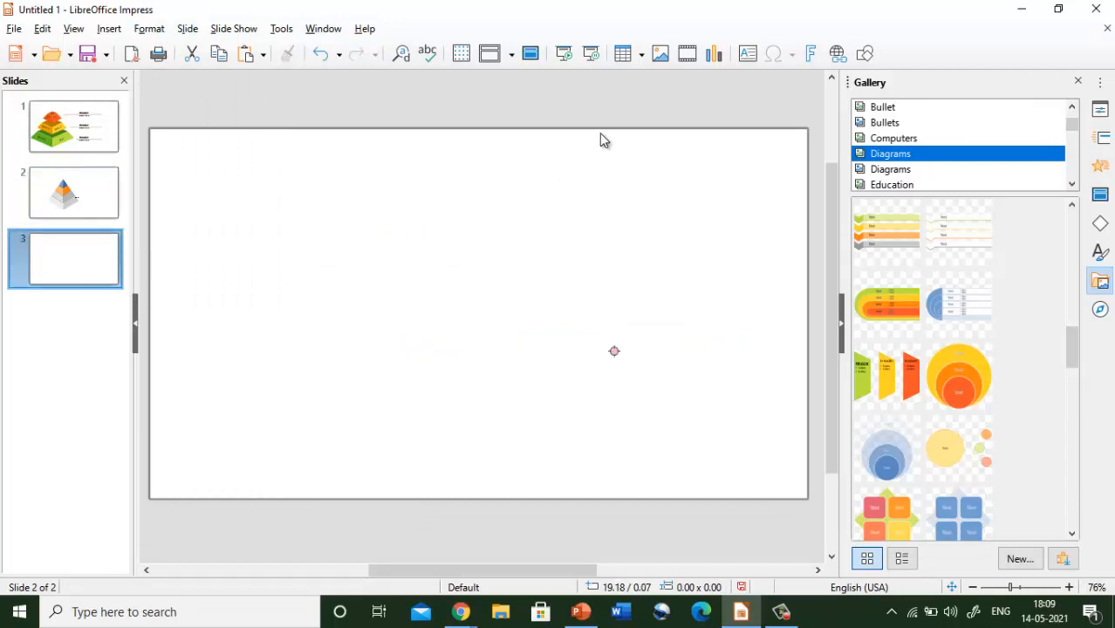
- Place the List-Arrow-Down-2 gallery diagram on slide 3 and move it fully inside the slide, roughly centred
drag(895, 239, 33, 33)
drag(272, 237, 390, 312)
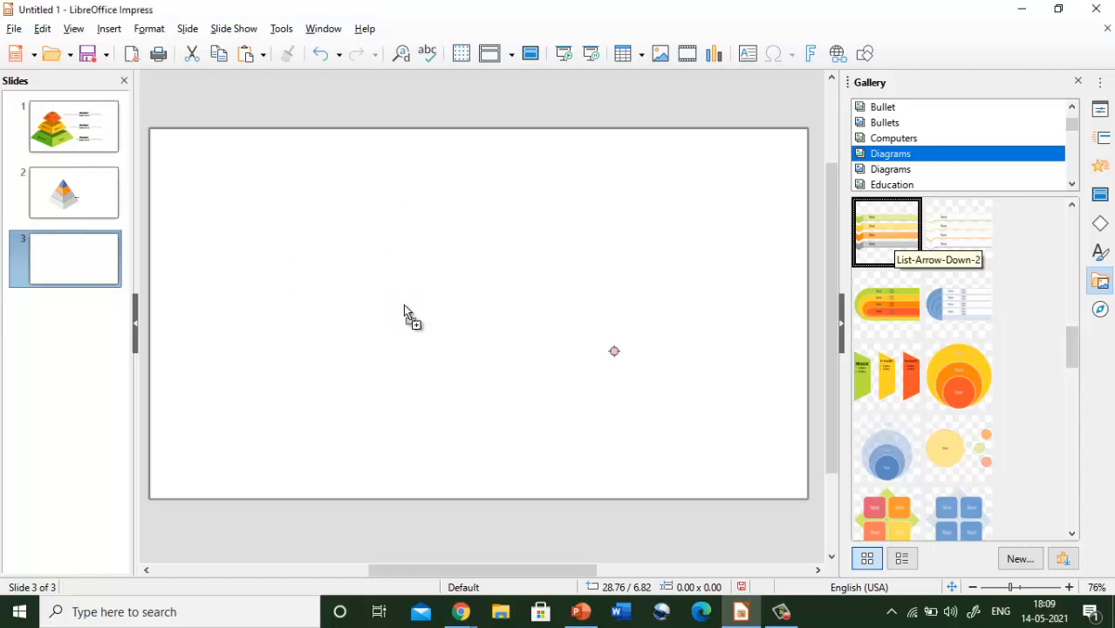
drag(403, 304, 403, 304)
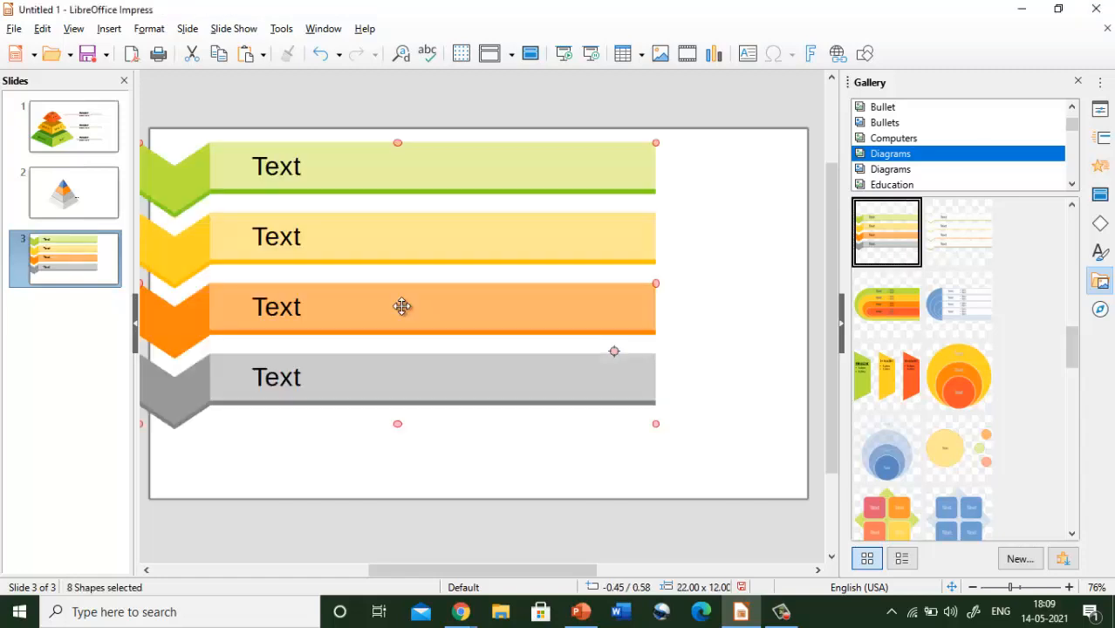
drag(216, 235, 301, 248)
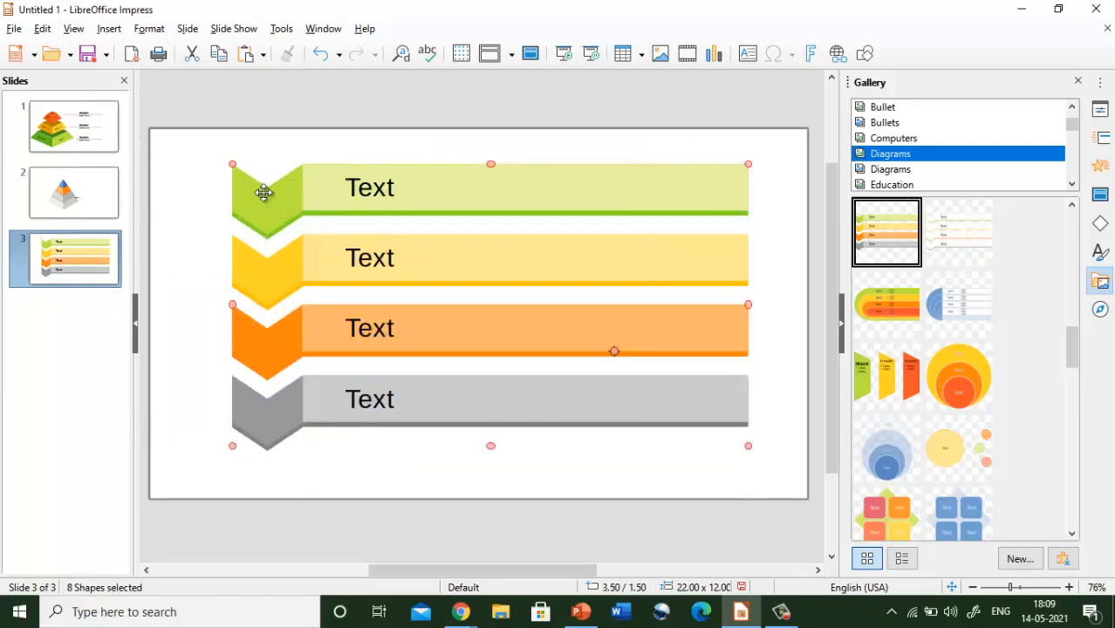
click(263, 194)
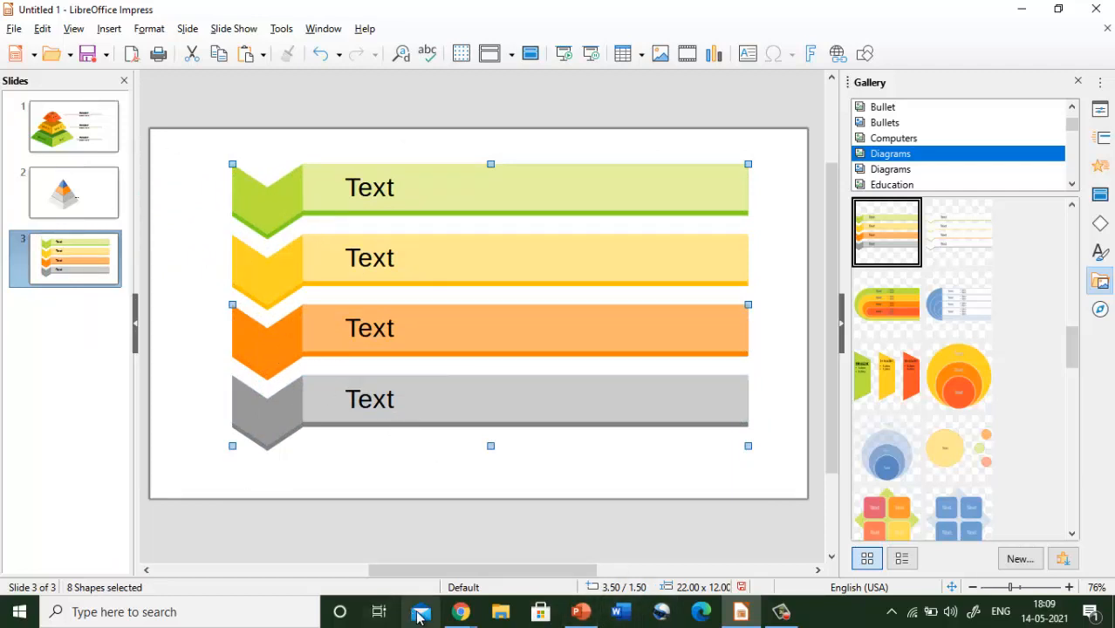
- Switch to Google Chrome, preview the five-band project title infographic for comparison, and return to the Impress slide
mouse_move(461, 611)
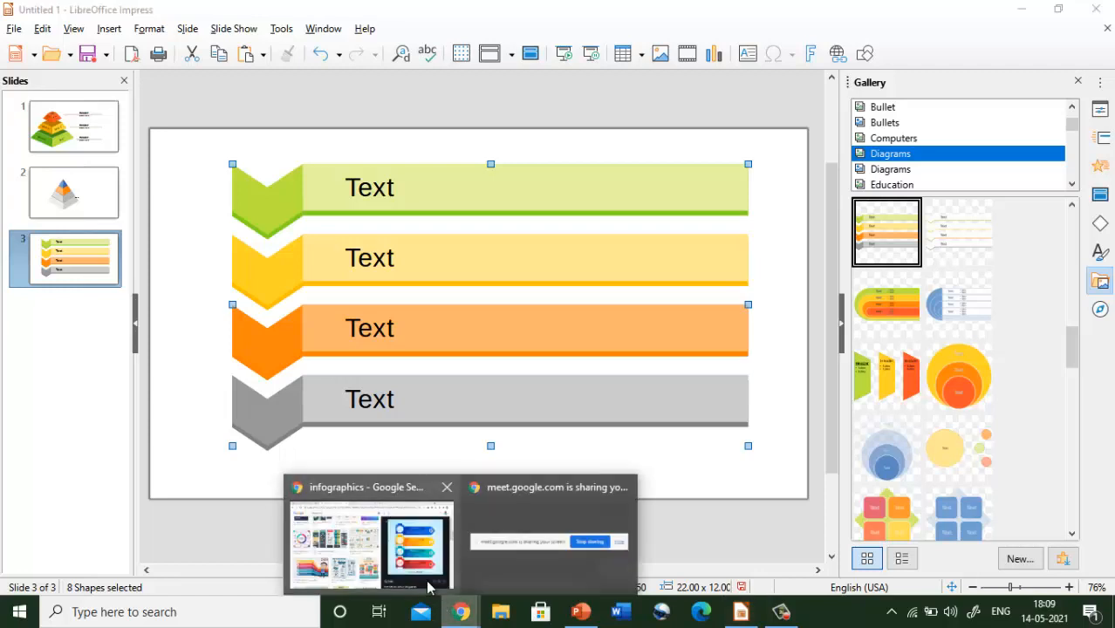
click(428, 586)
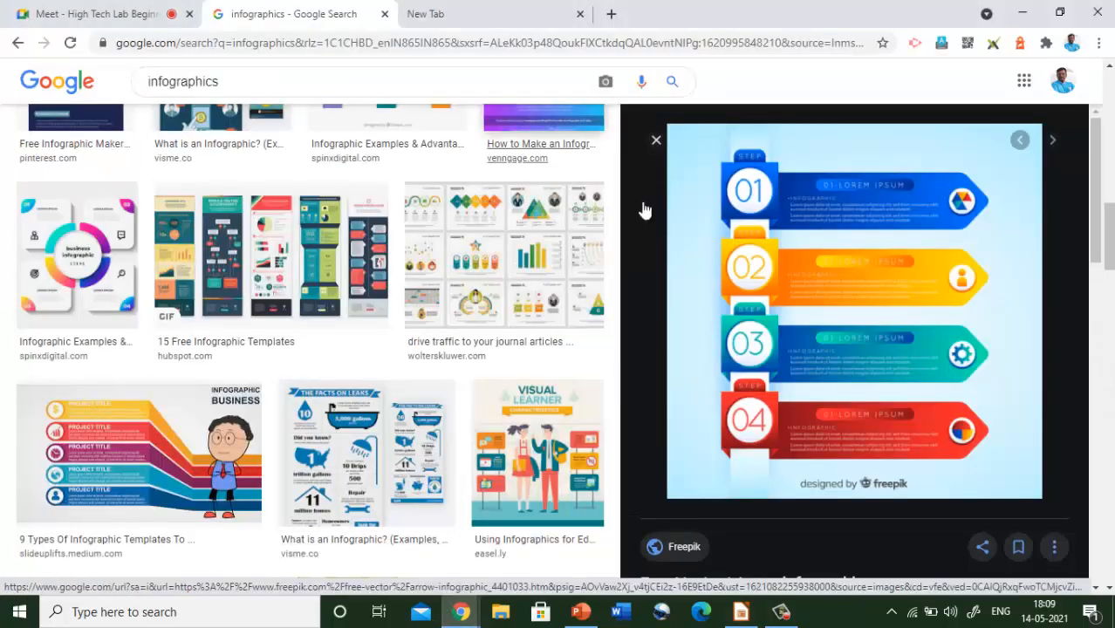
click(102, 425)
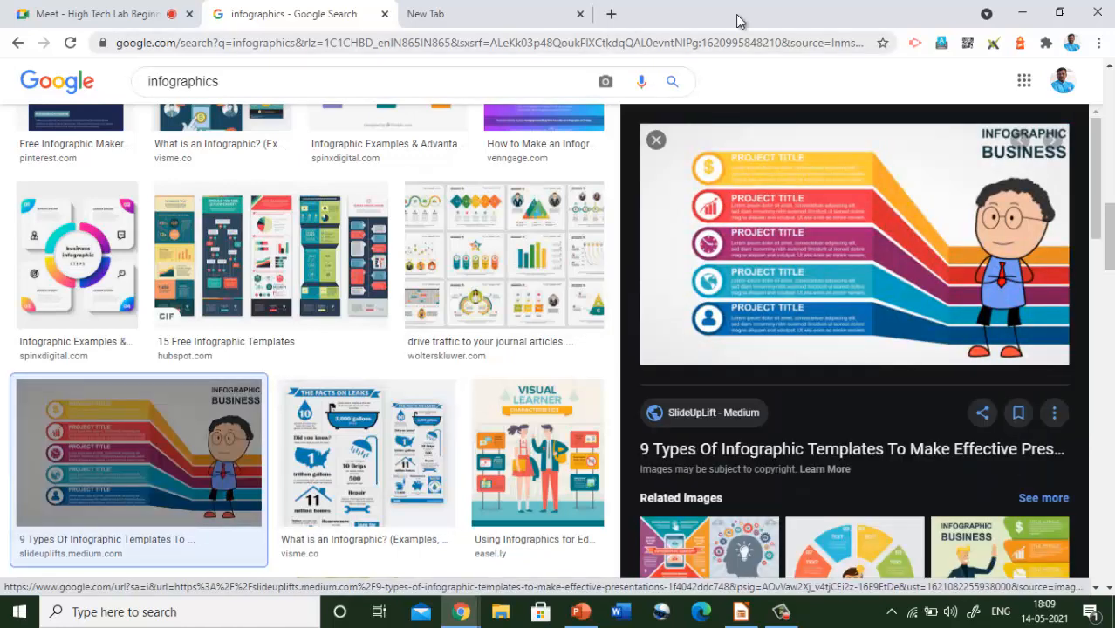
click(1022, 12)
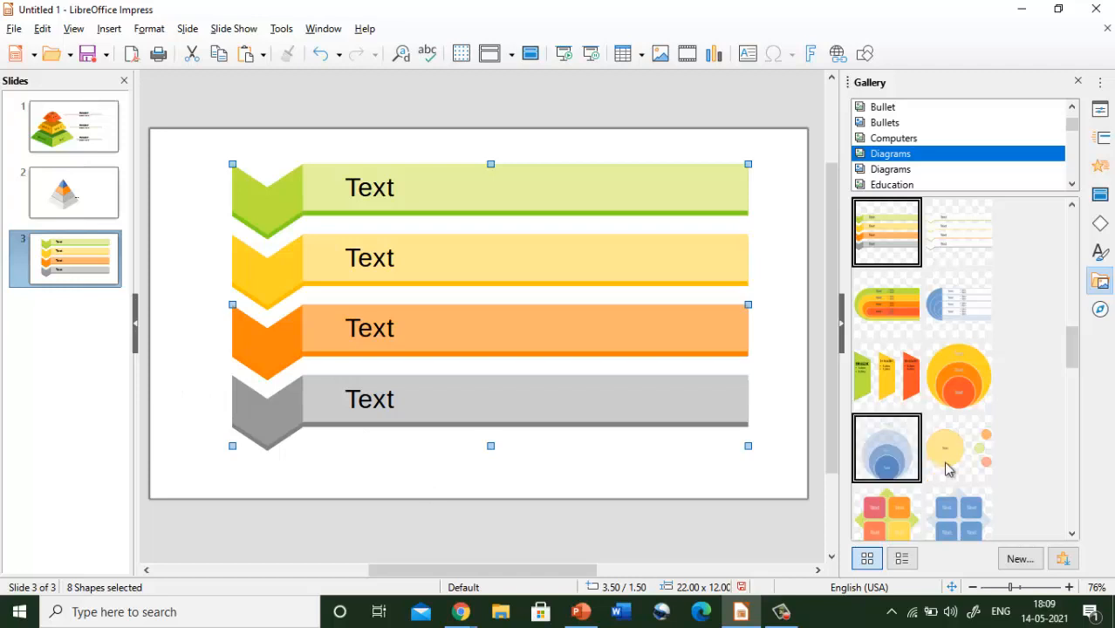
- Insert another new slide after the four-arrow list slide
click(188, 30)
click(187, 51)
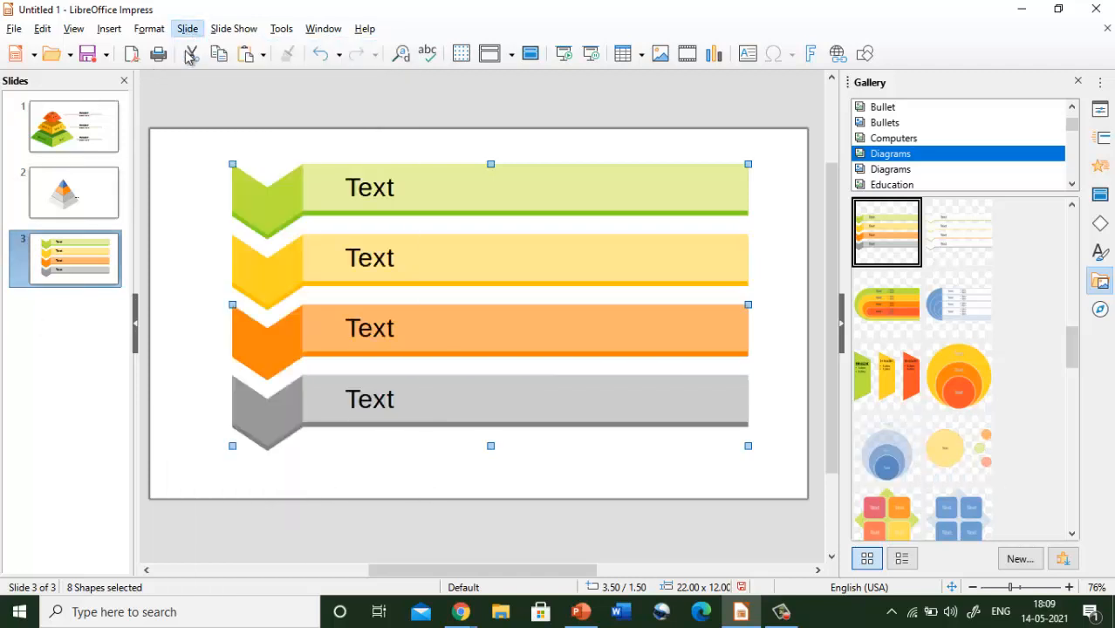
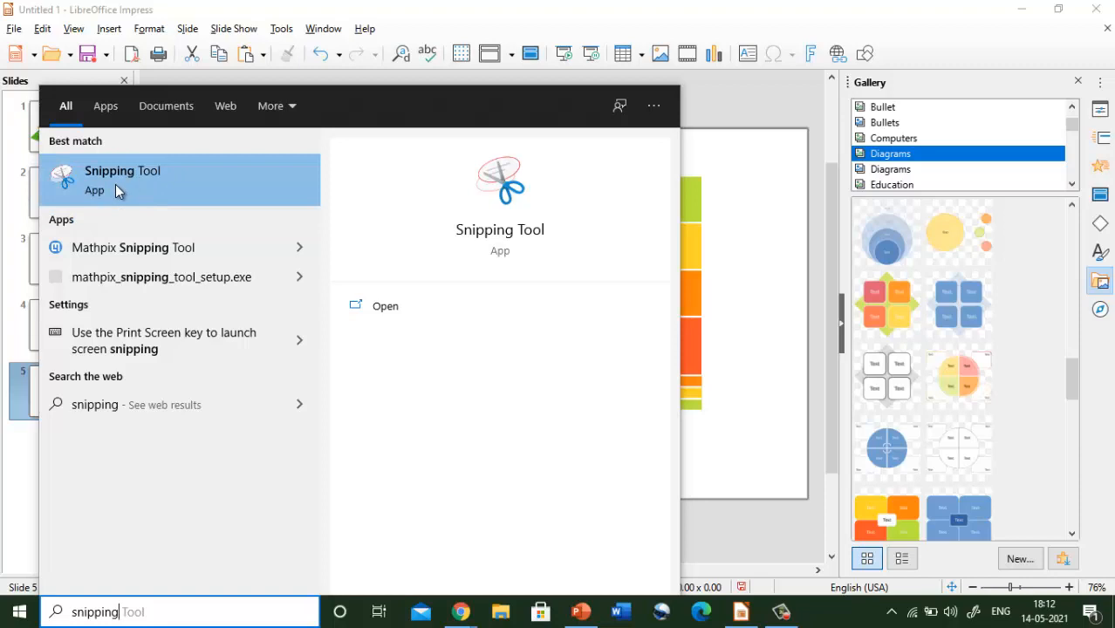
- Open the Snipping Tool over the Impress window showing slide 5 and take a full-screen snip
click(114, 190)
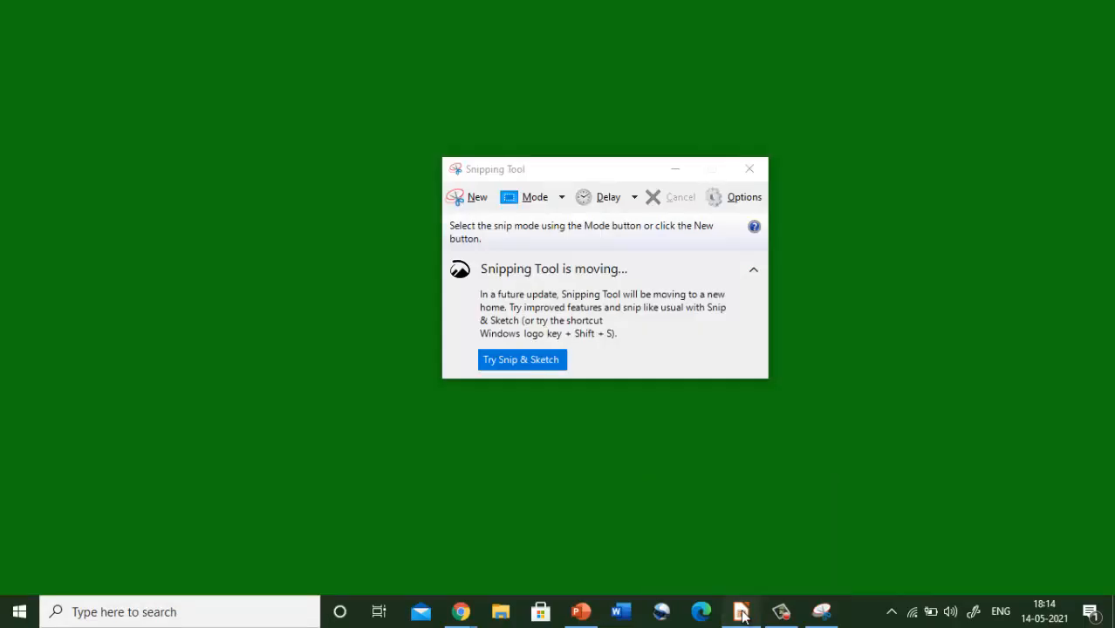
click(742, 613)
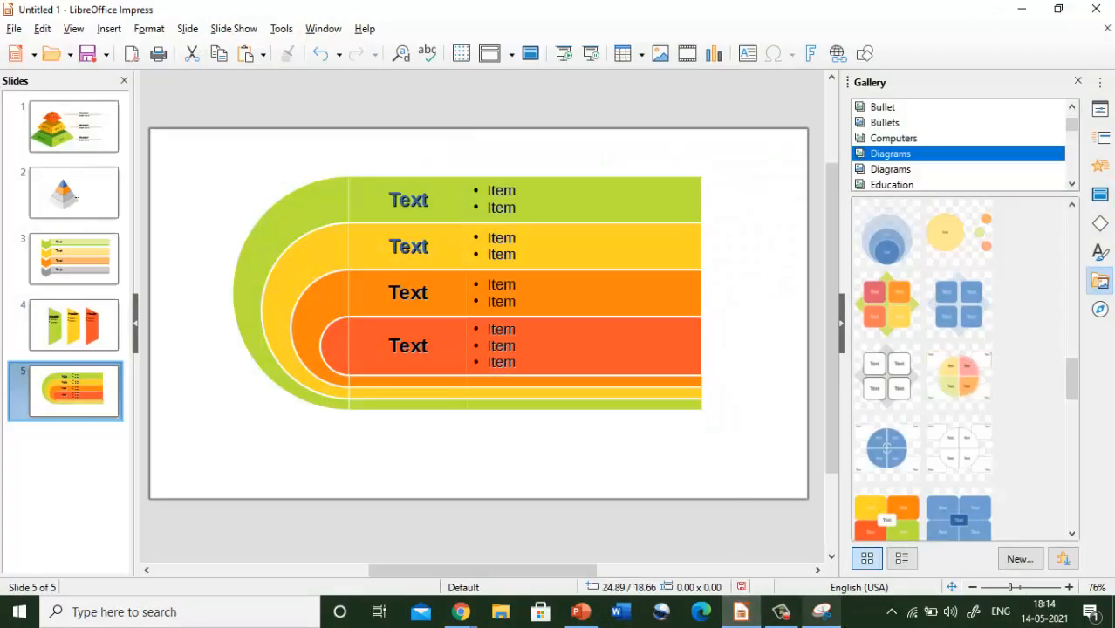
click(829, 622)
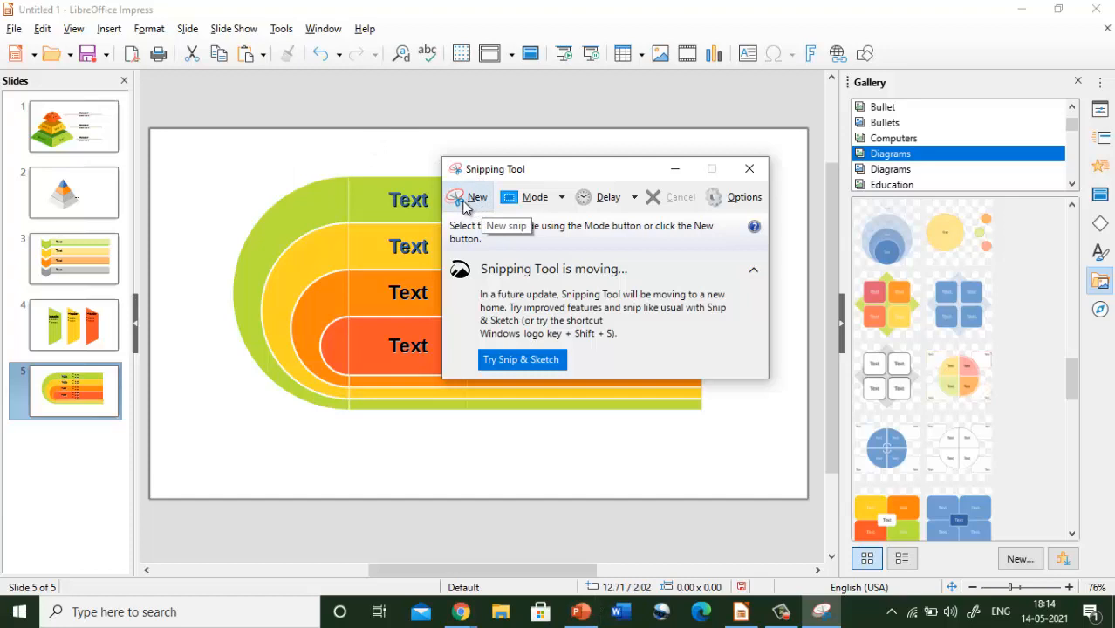
click(562, 199)
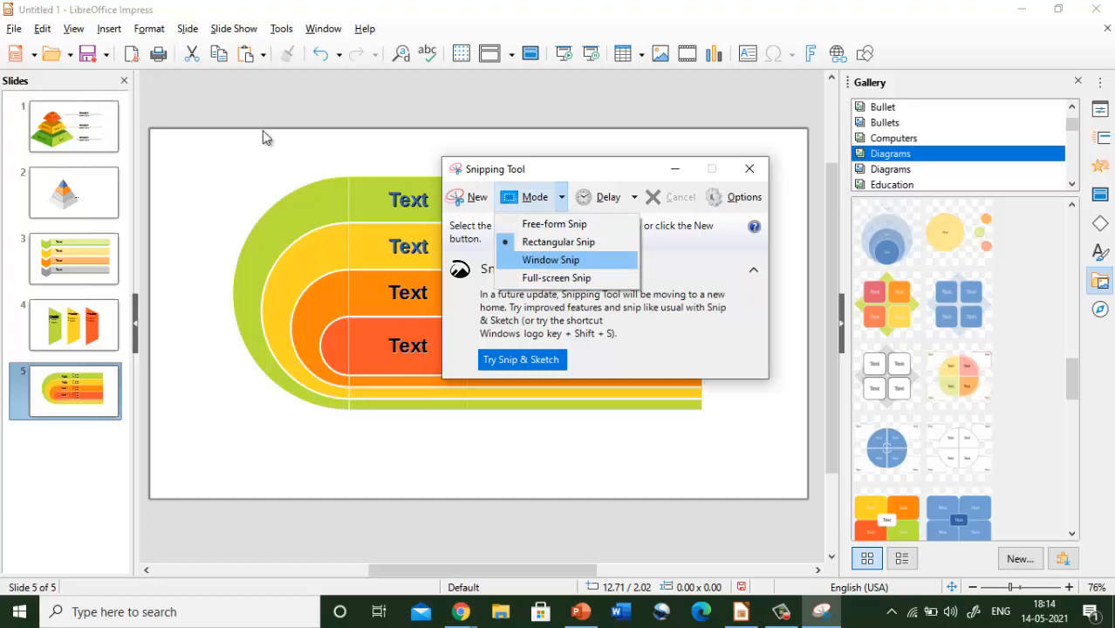
click(530, 277)
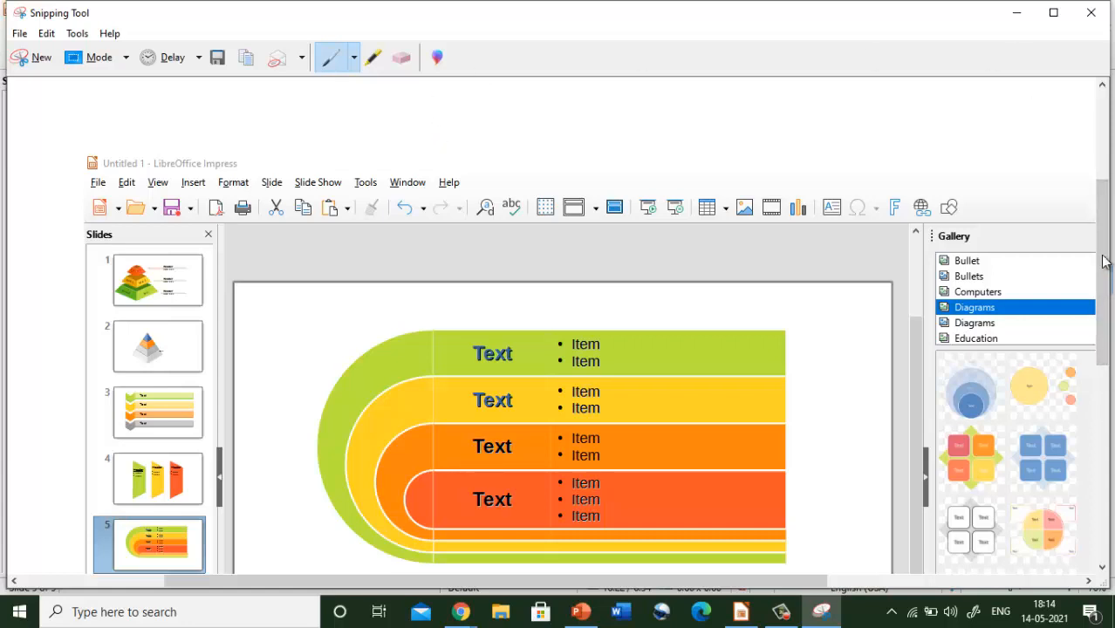
- Look over the whole captured snip, from its lower edge back to the slide area
drag(1102, 270, 1109, 202)
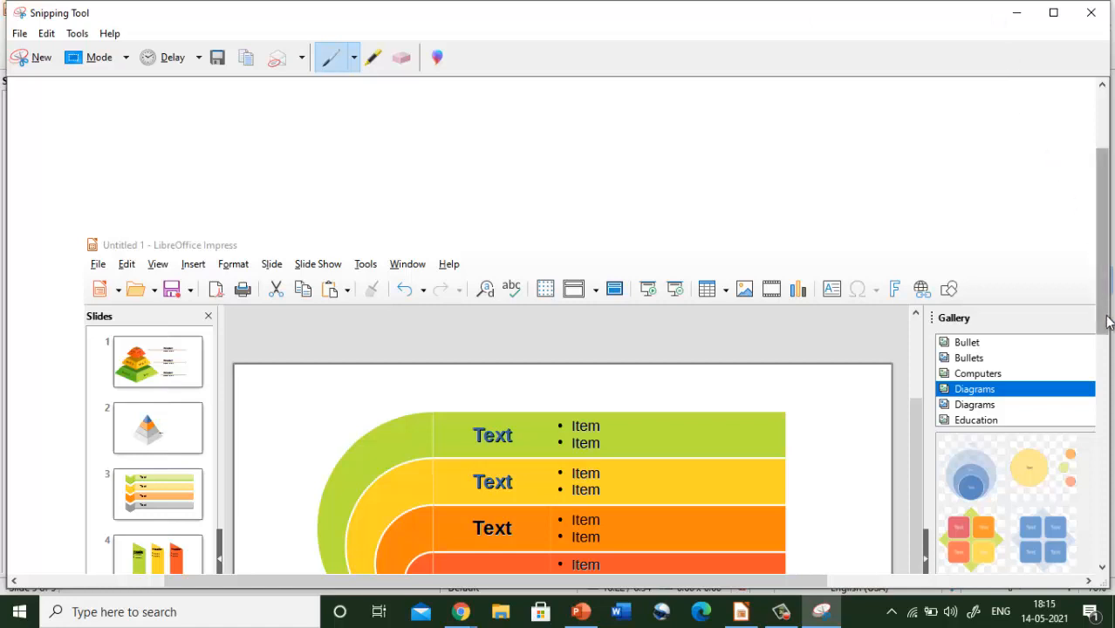
drag(1102, 306, 1104, 535)
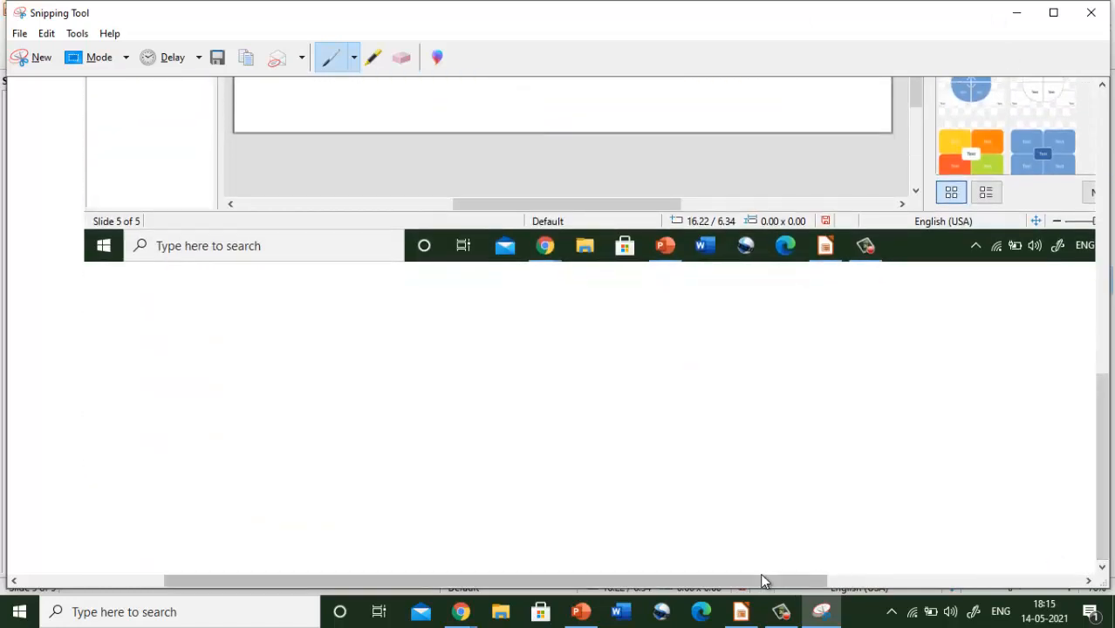
drag(757, 580, 470, 550)
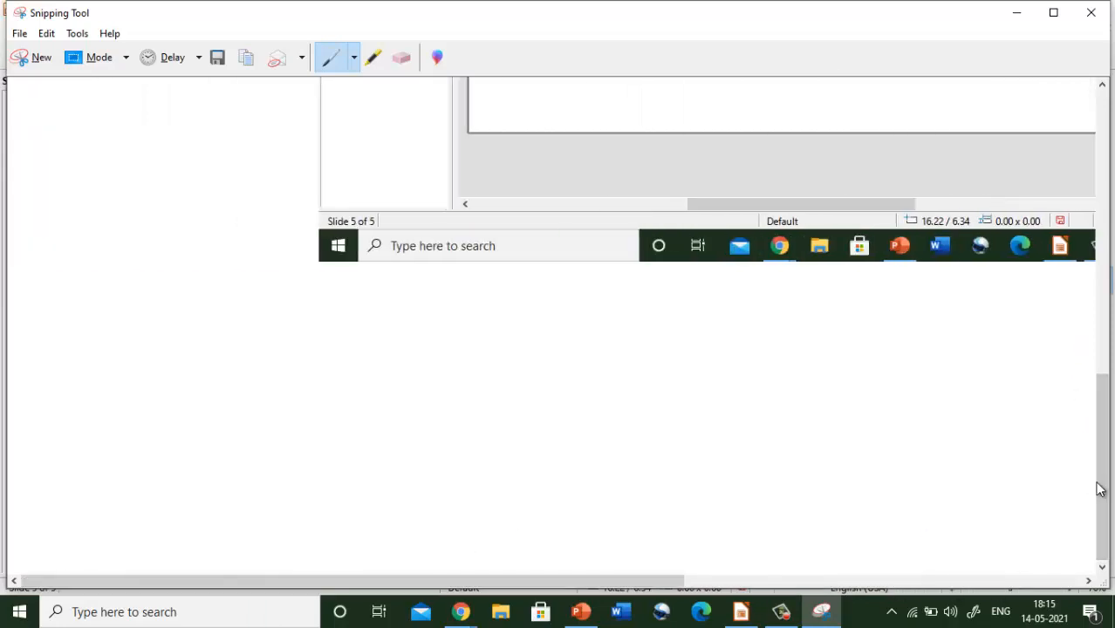
drag(1106, 443, 1112, 442)
drag(1111, 387, 1112, 272)
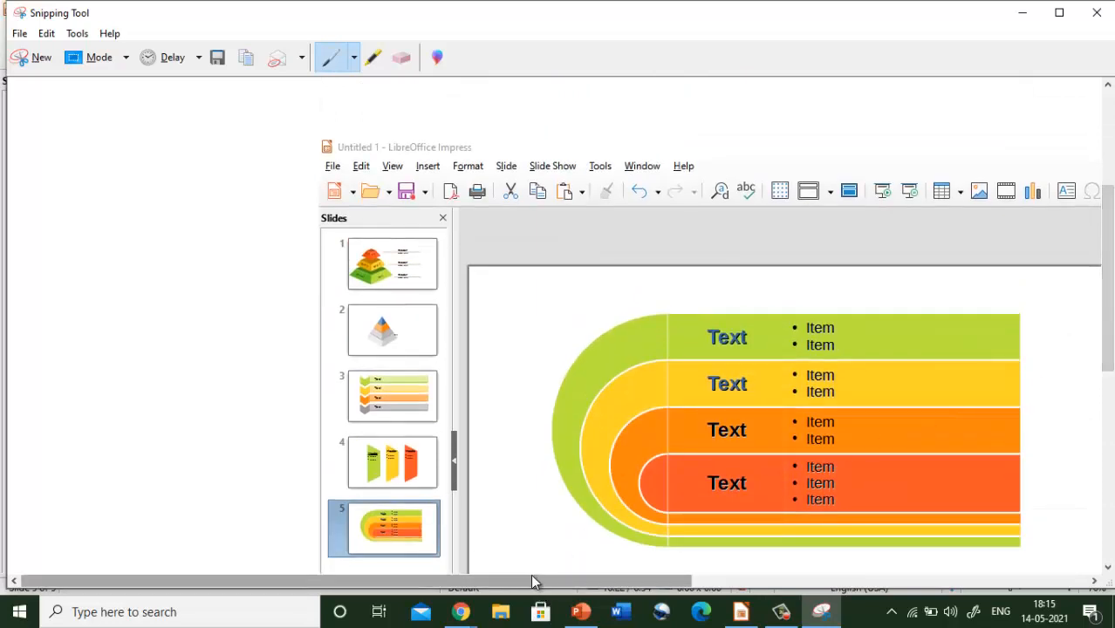
drag(530, 581, 708, 583)
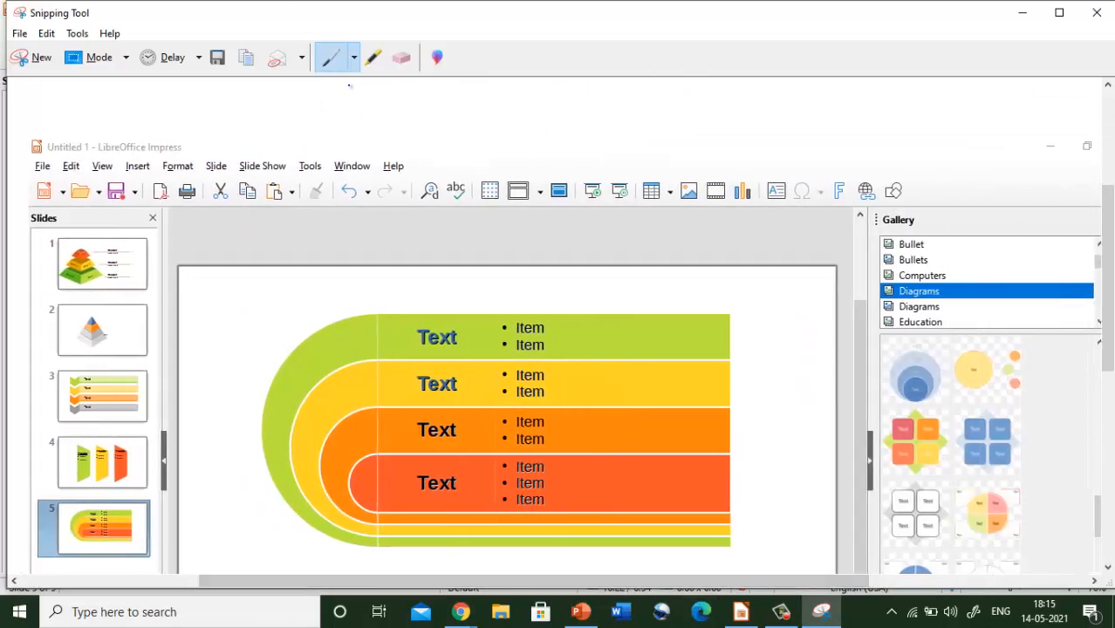
- View the snip's pen colour options and activate the eraser
click(356, 60)
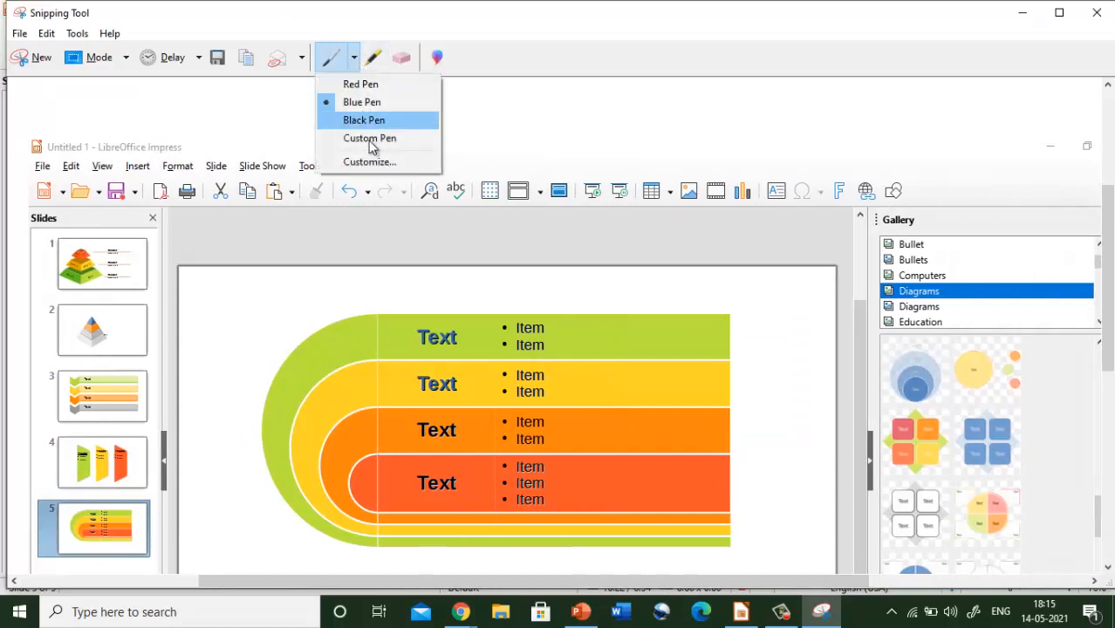
click(376, 61)
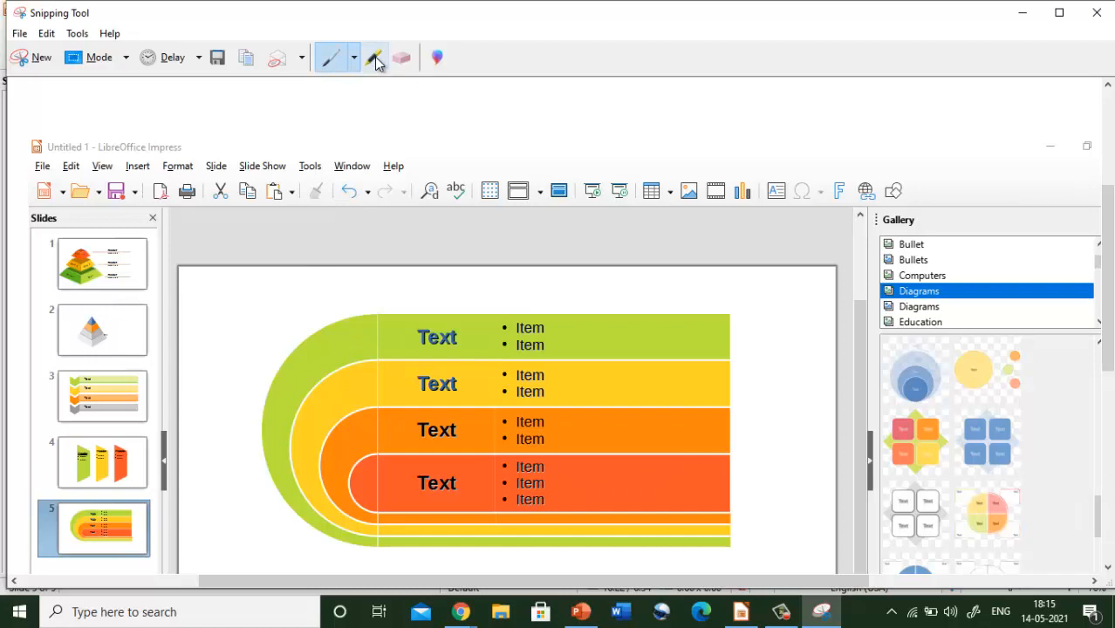
click(403, 57)
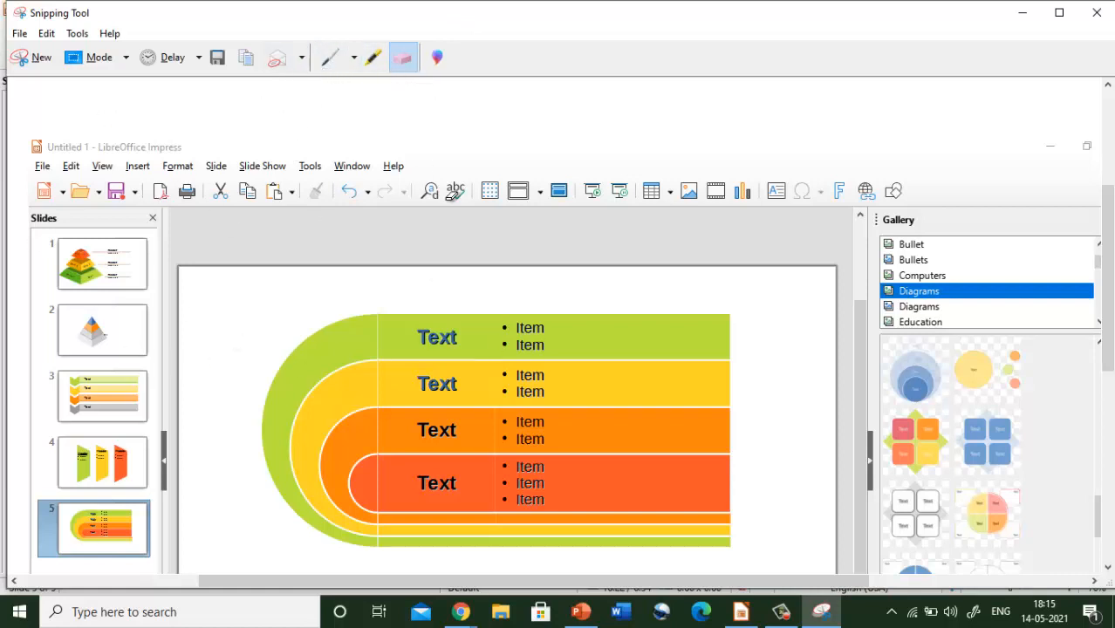
- View the file types available for saving the full-screen snip, and cancel without saving it
click(218, 65)
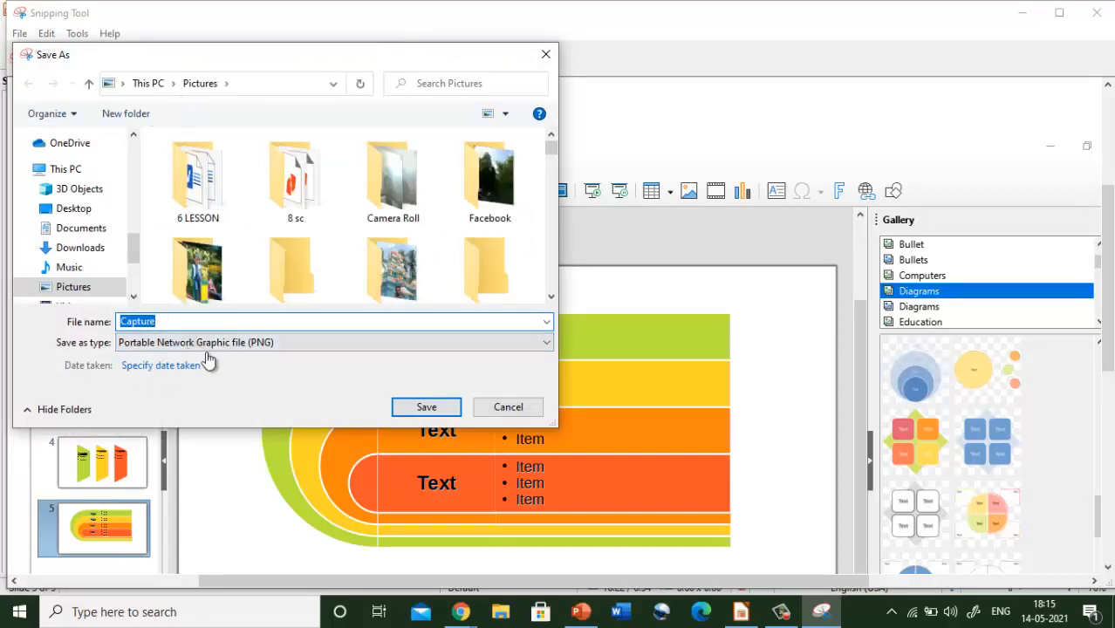
click(487, 325)
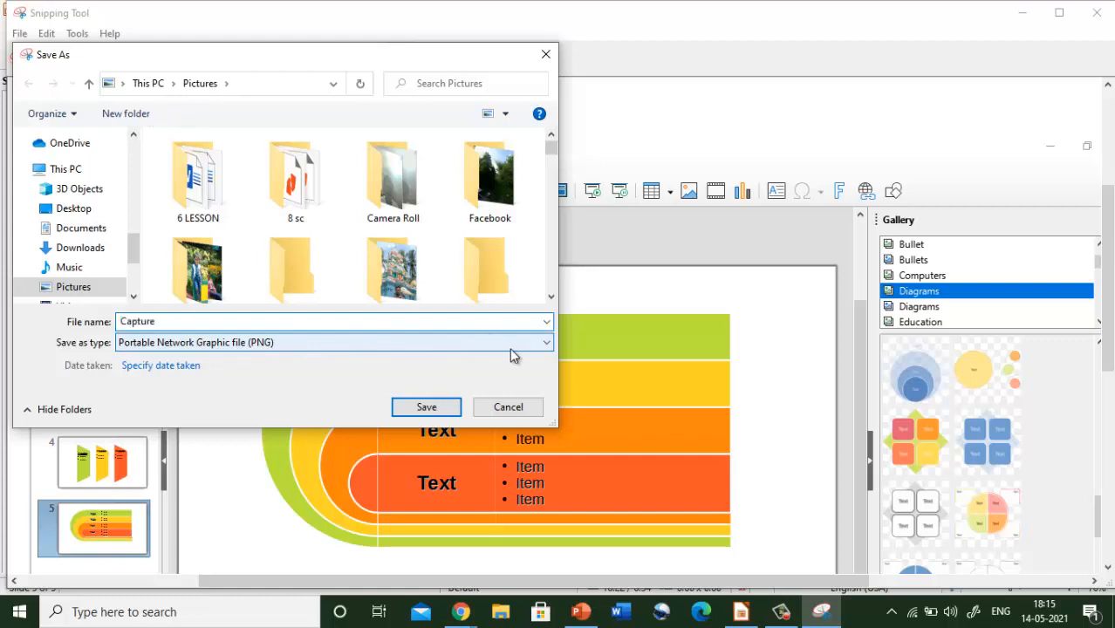
click(542, 344)
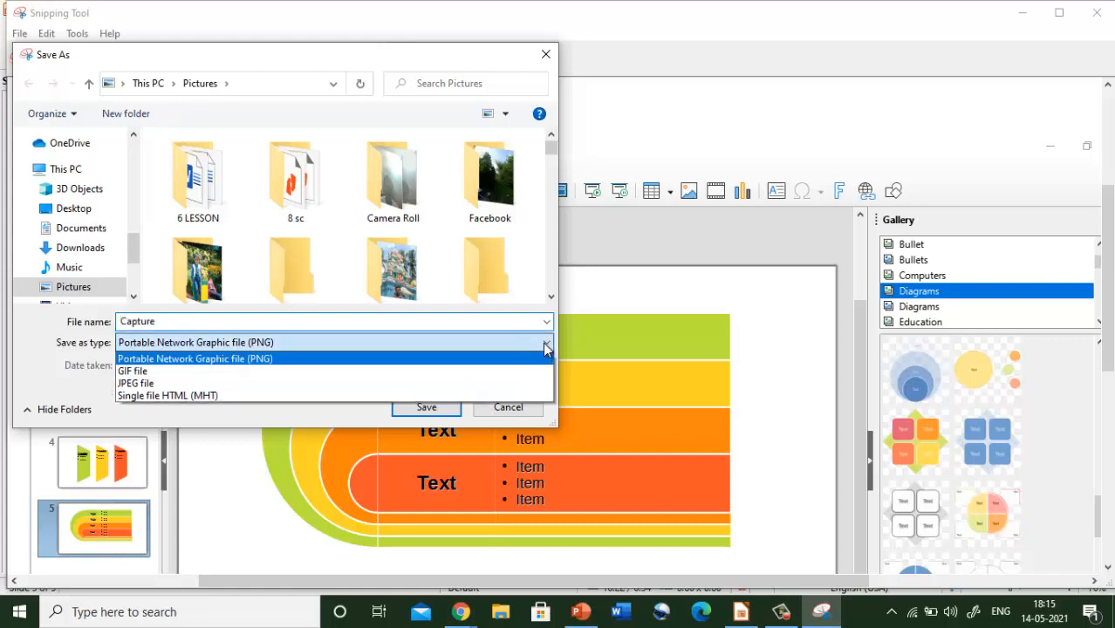
click(150, 343)
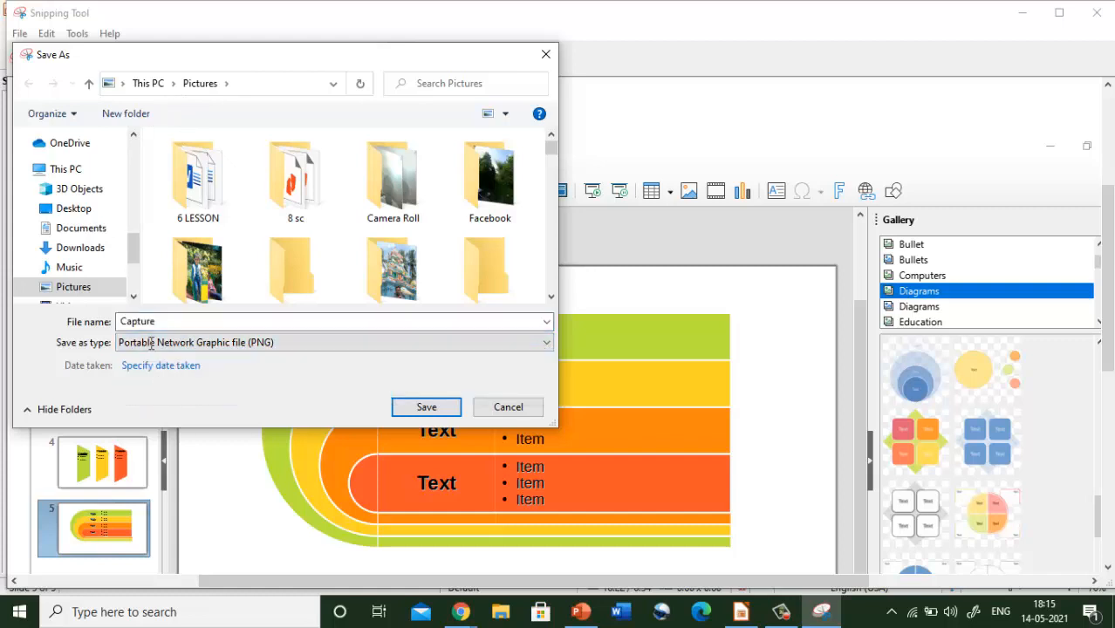
click(478, 343)
click(484, 407)
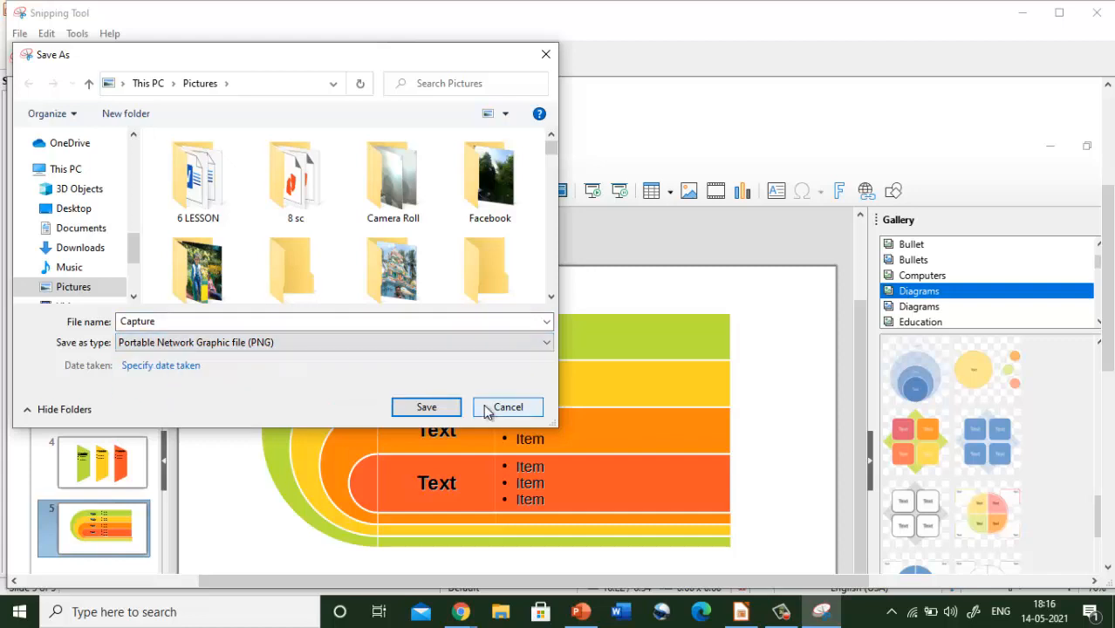
click(487, 409)
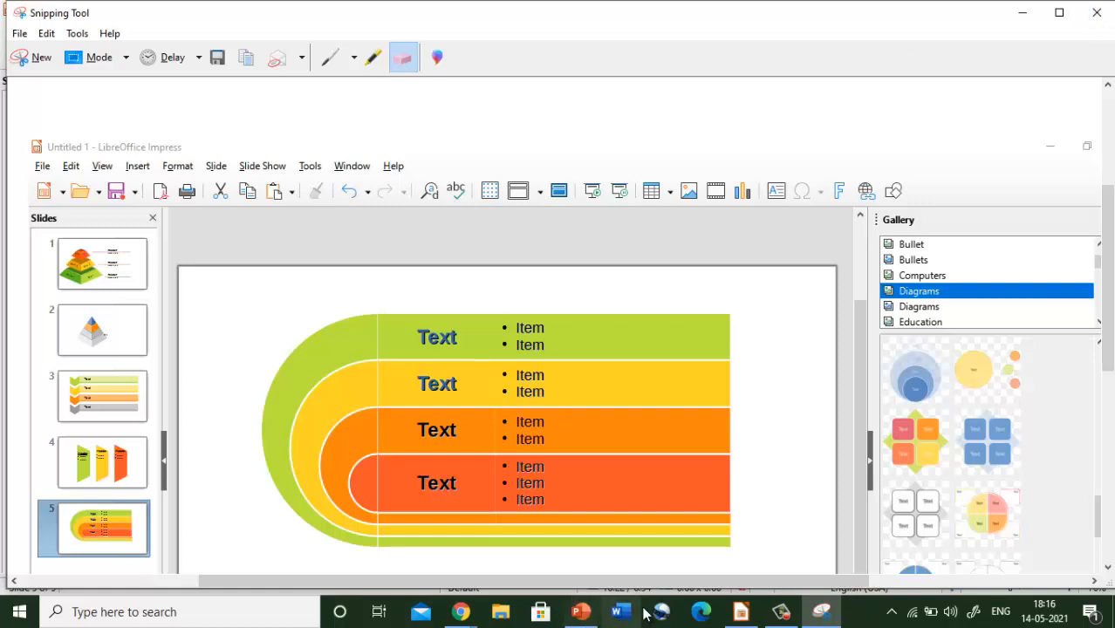
- Close the full-screen snip and reopen the Snipping Tool over the Impress window showing slide 5
click(824, 616)
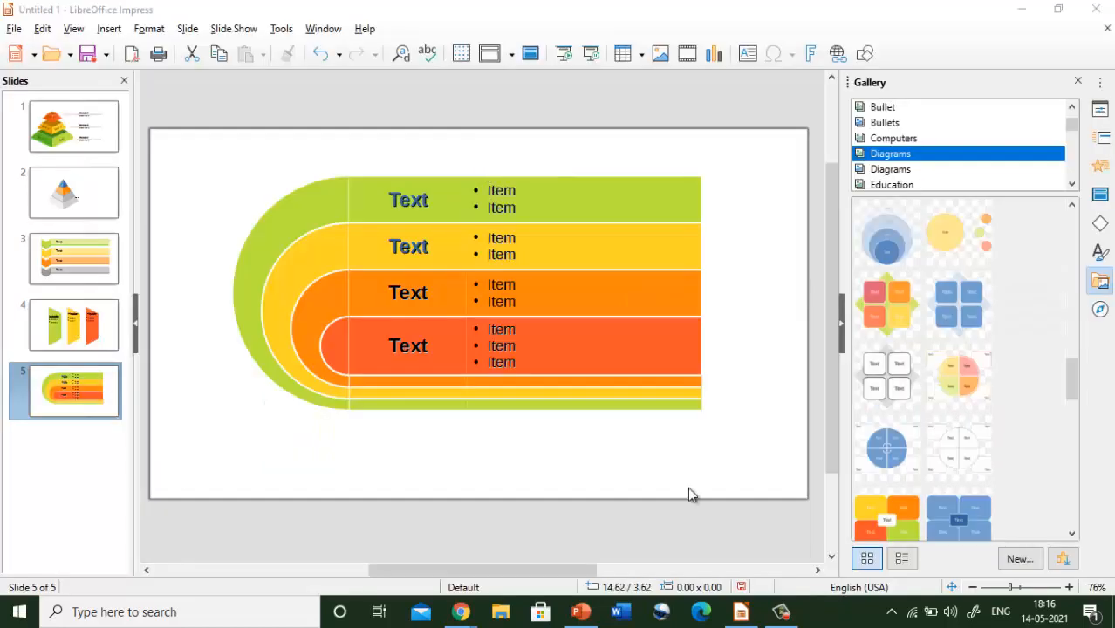
click(893, 611)
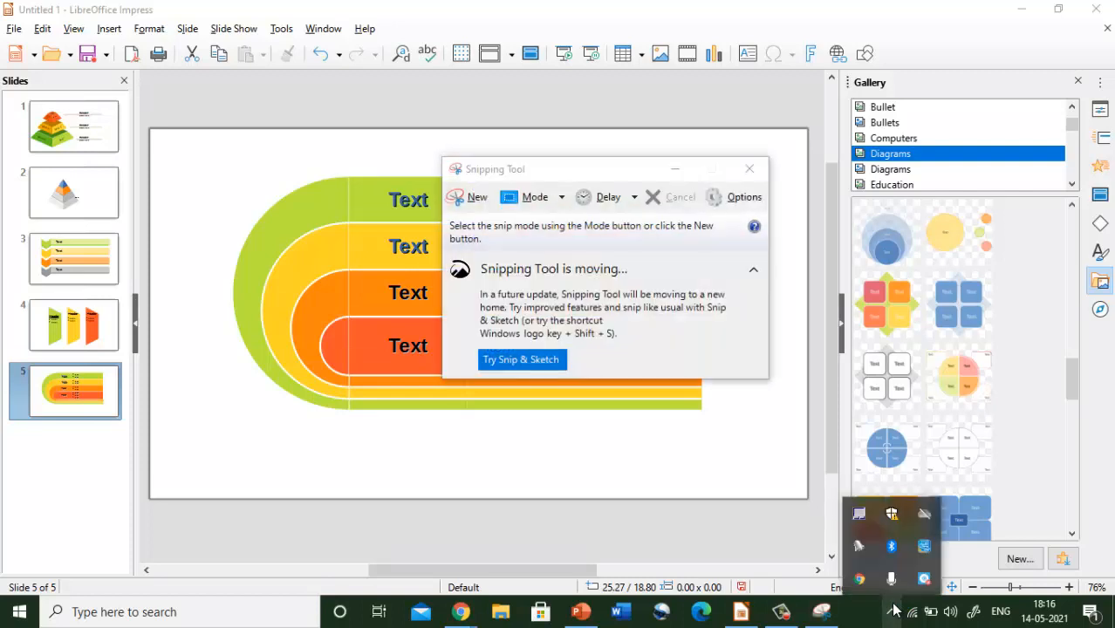
click(755, 525)
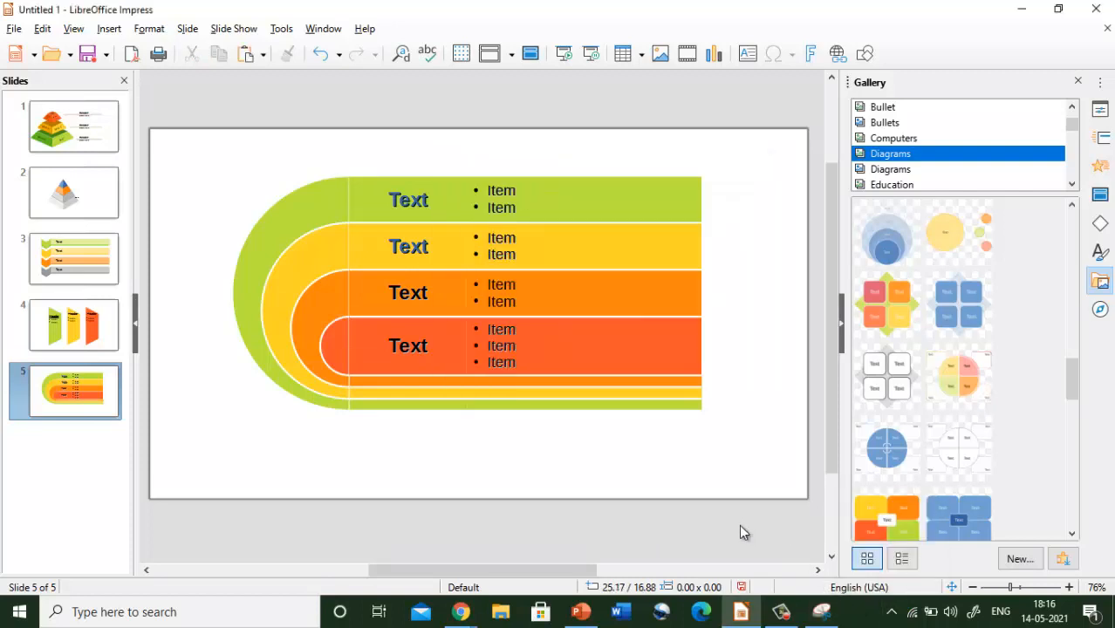
click(821, 611)
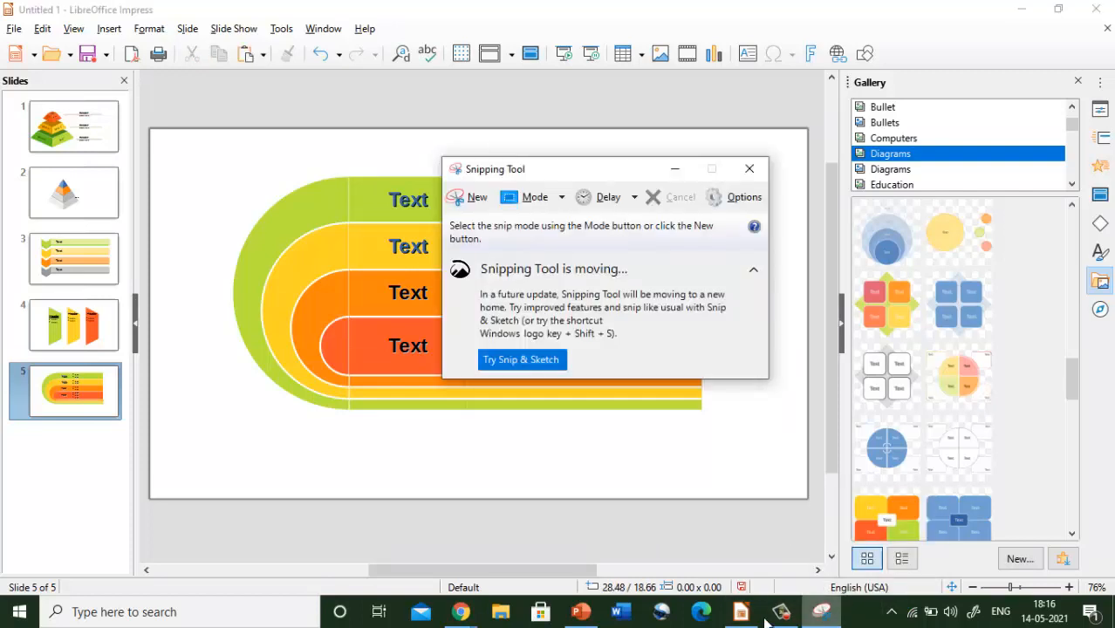
click(555, 201)
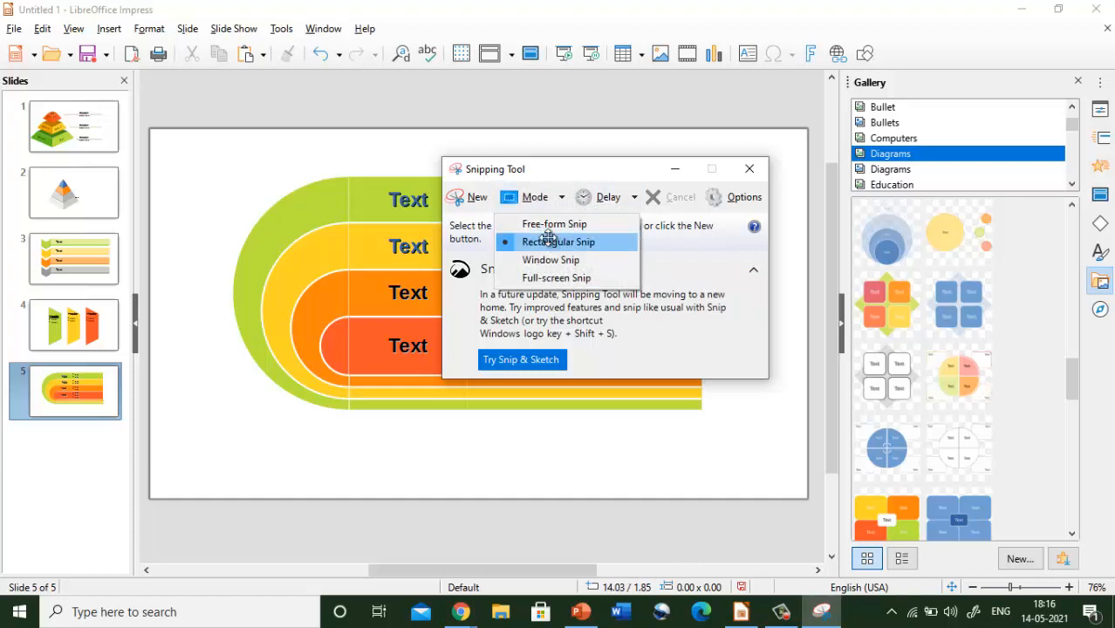
click(547, 241)
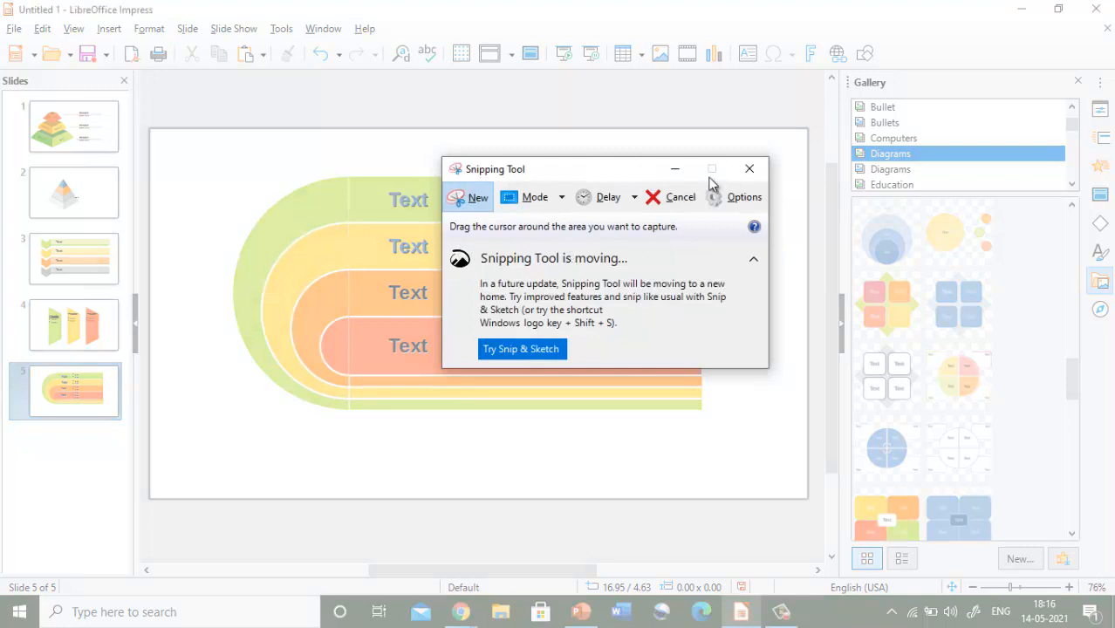
click(675, 171)
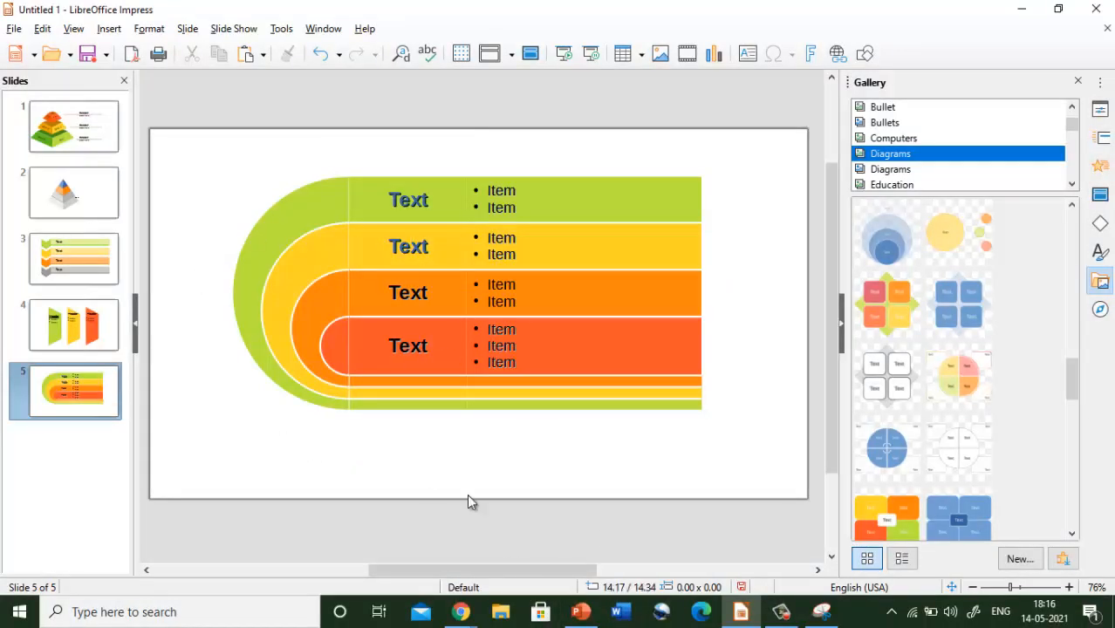
- Take a rectangular snip around the nested-band diagram on slide 5 with the Snipping Tool
click(821, 612)
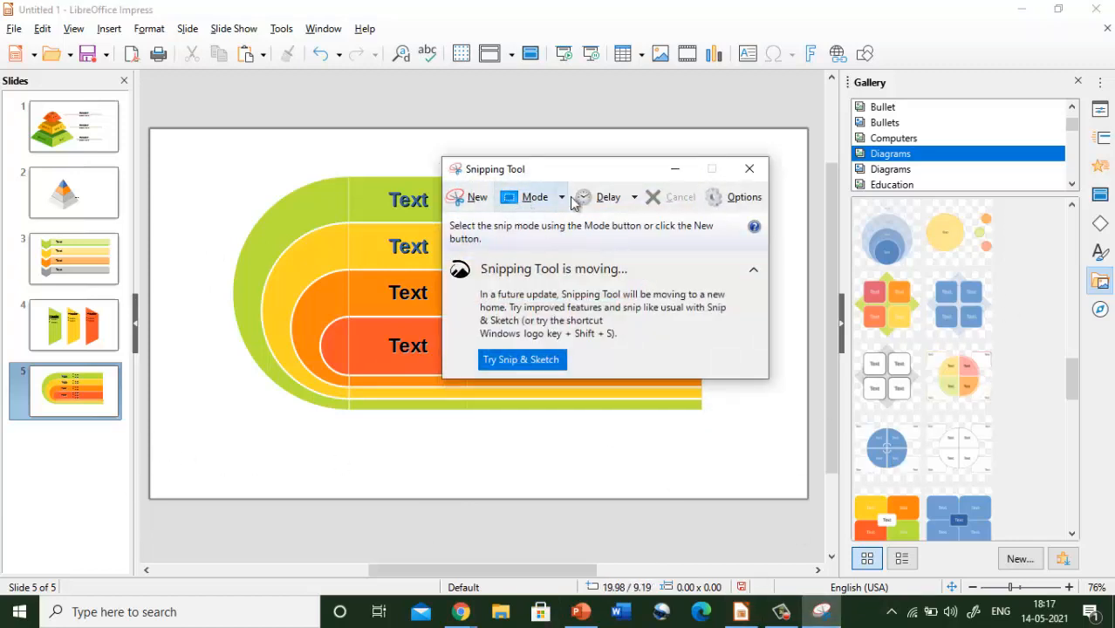
click(561, 198)
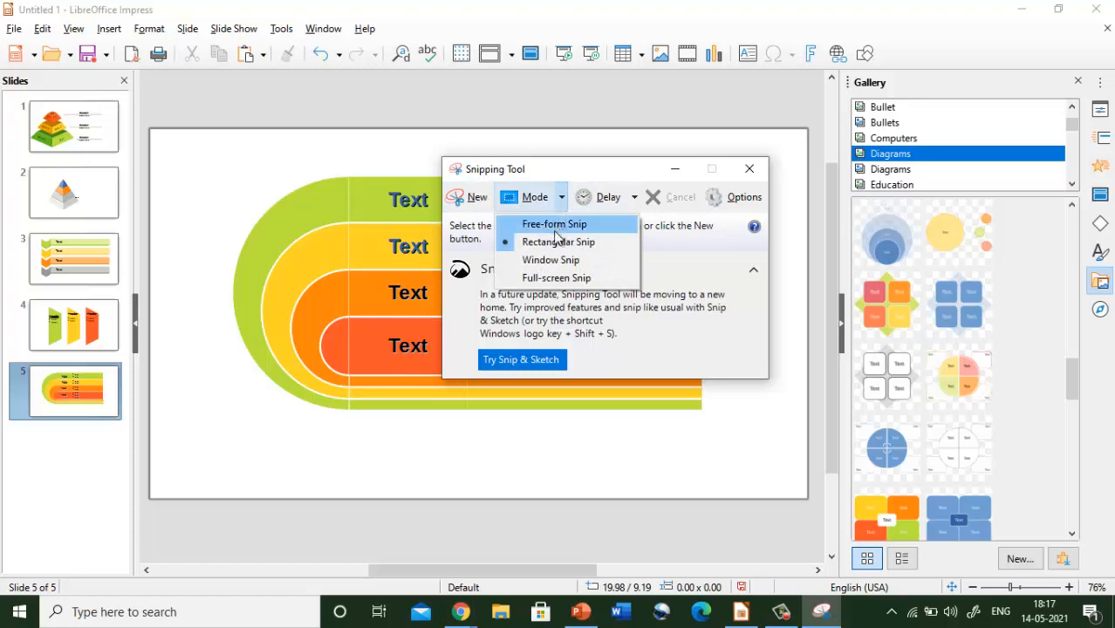
click(523, 242)
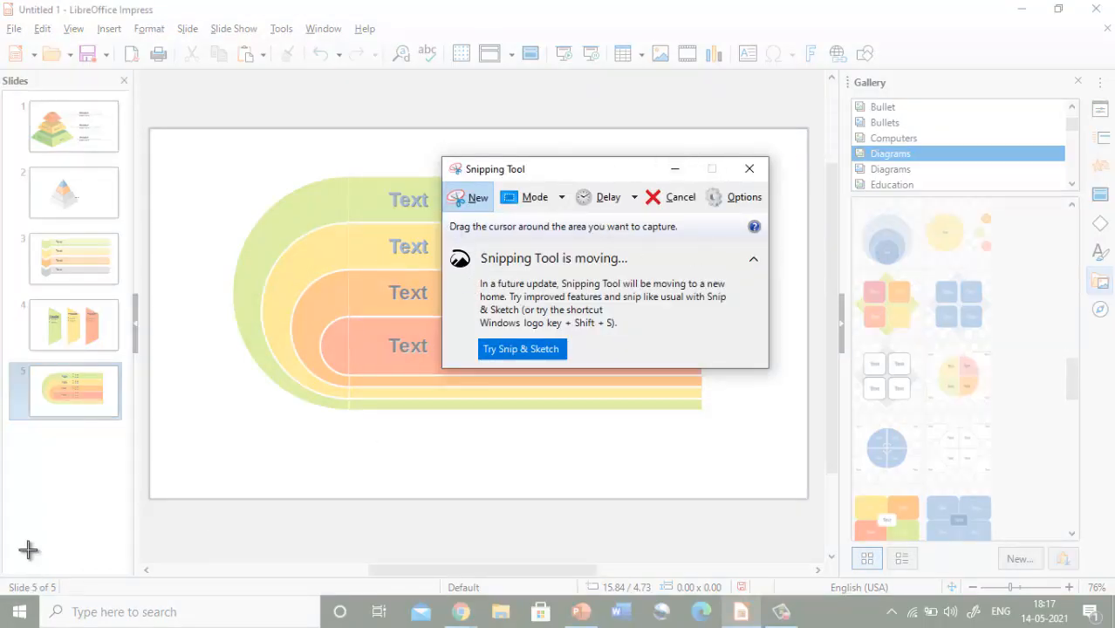
drag(179, 471, 759, 138)
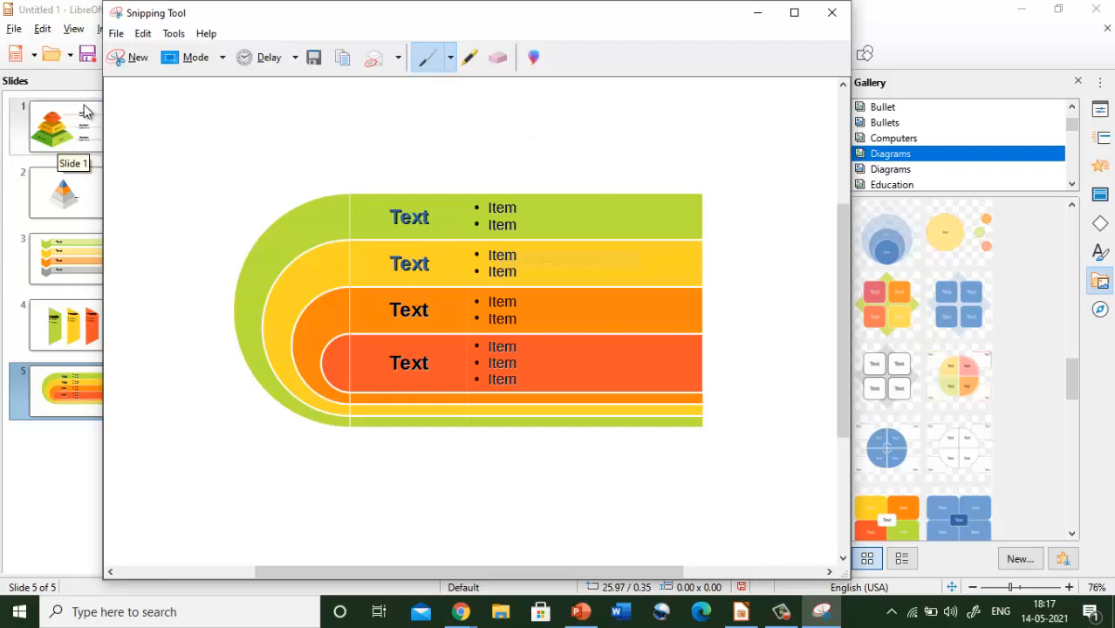
- View the capture modes and edit commands for the rectangular snip, and try the Window Snip mode
click(223, 57)
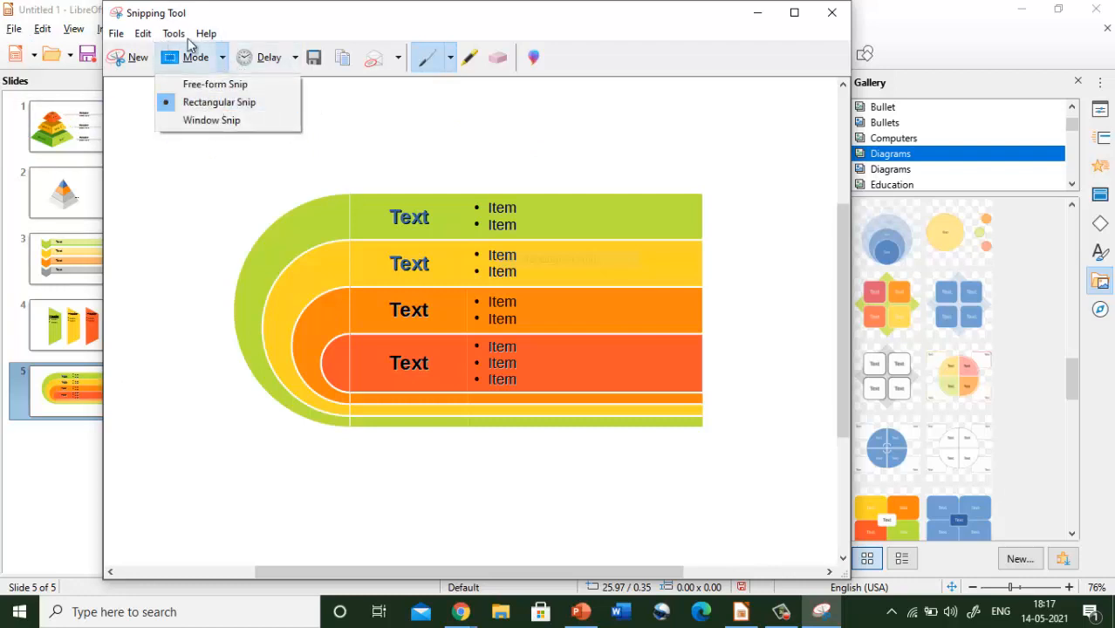
click(313, 65)
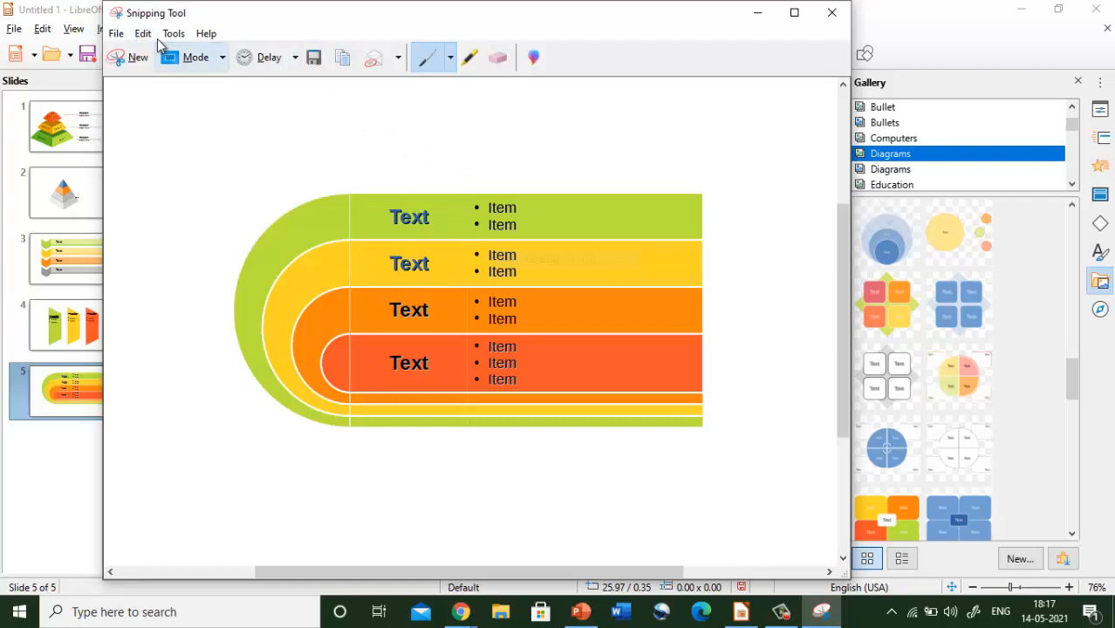
click(145, 38)
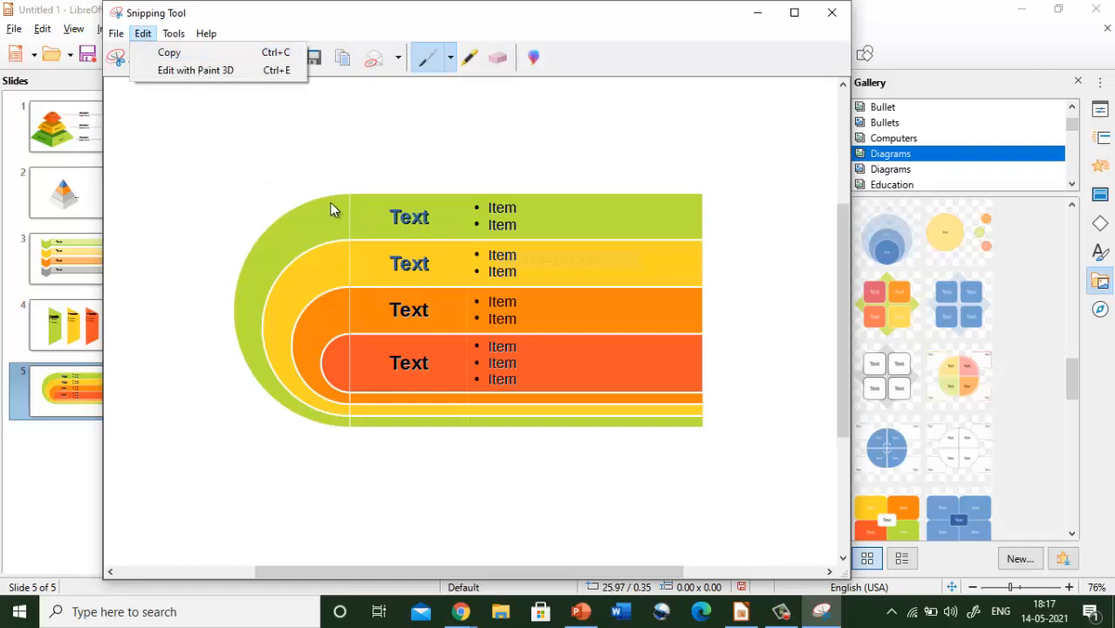
click(307, 170)
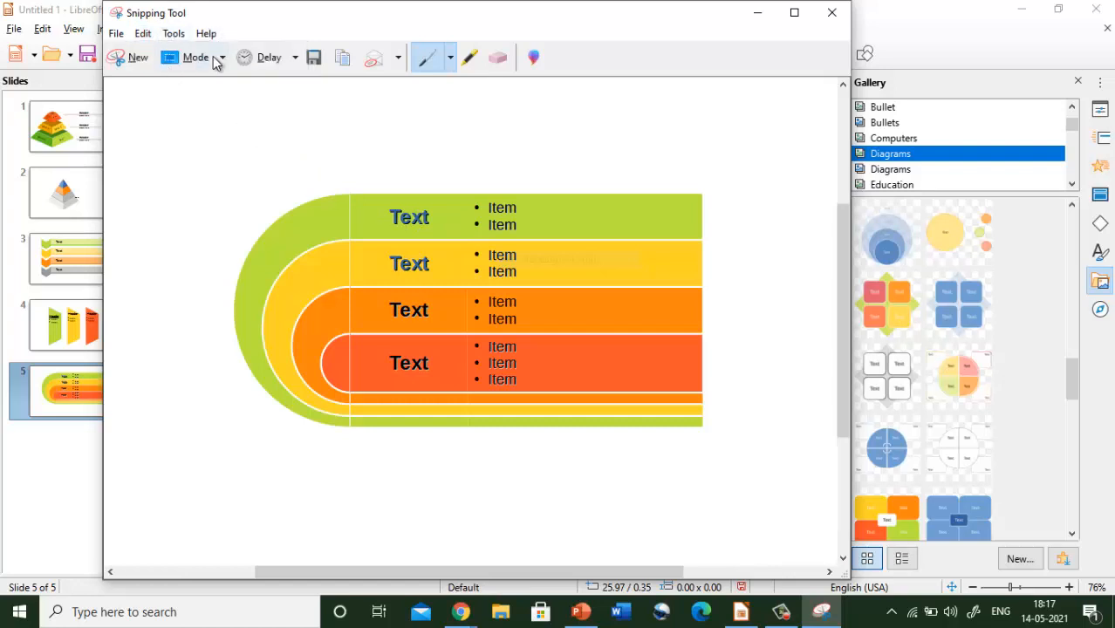
click(223, 58)
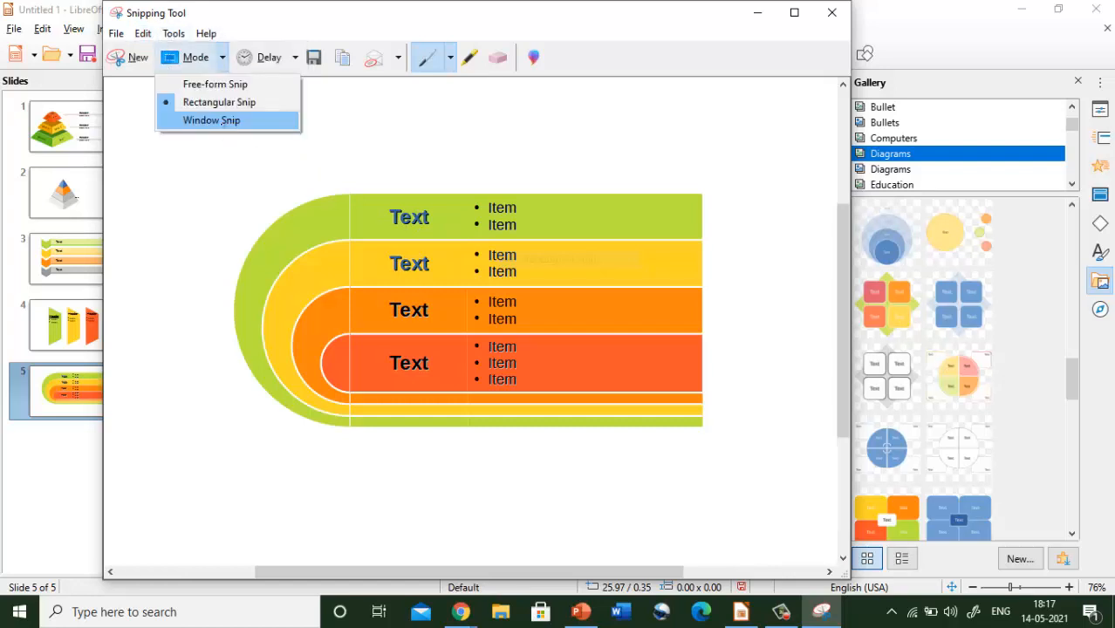
click(212, 120)
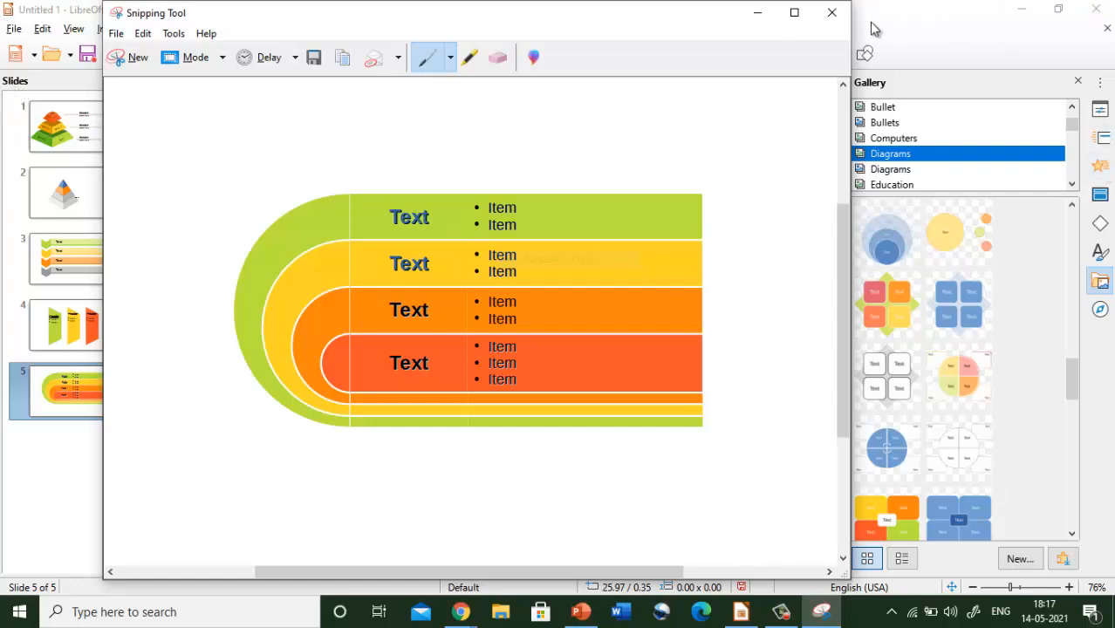
- Check the save options for the rectangular snip and cancel without saving it
click(115, 33)
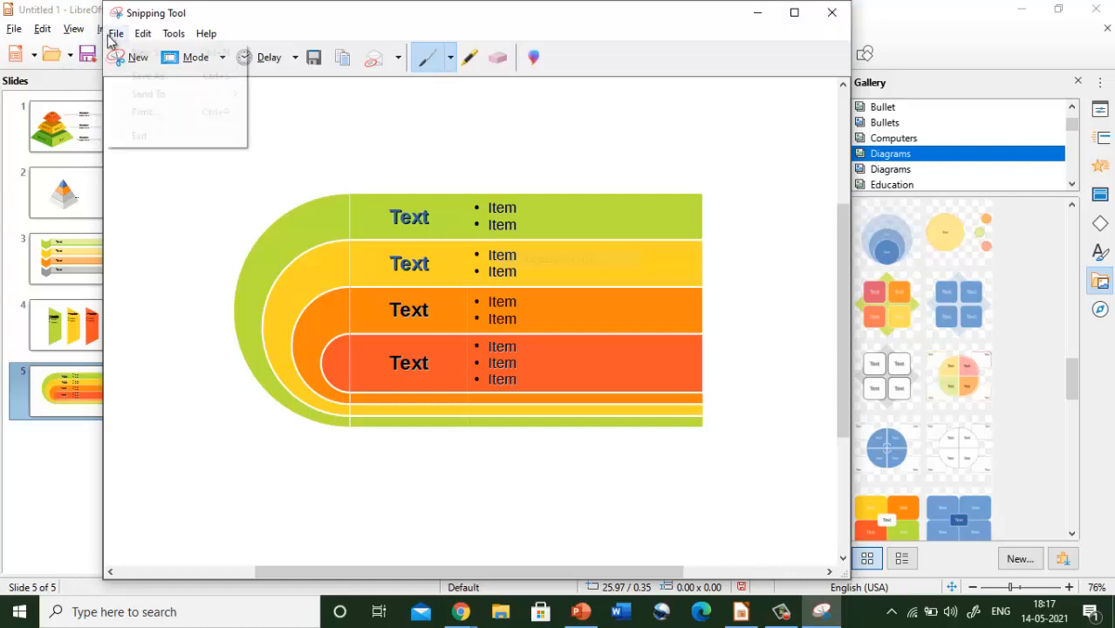
mouse_move(139, 34)
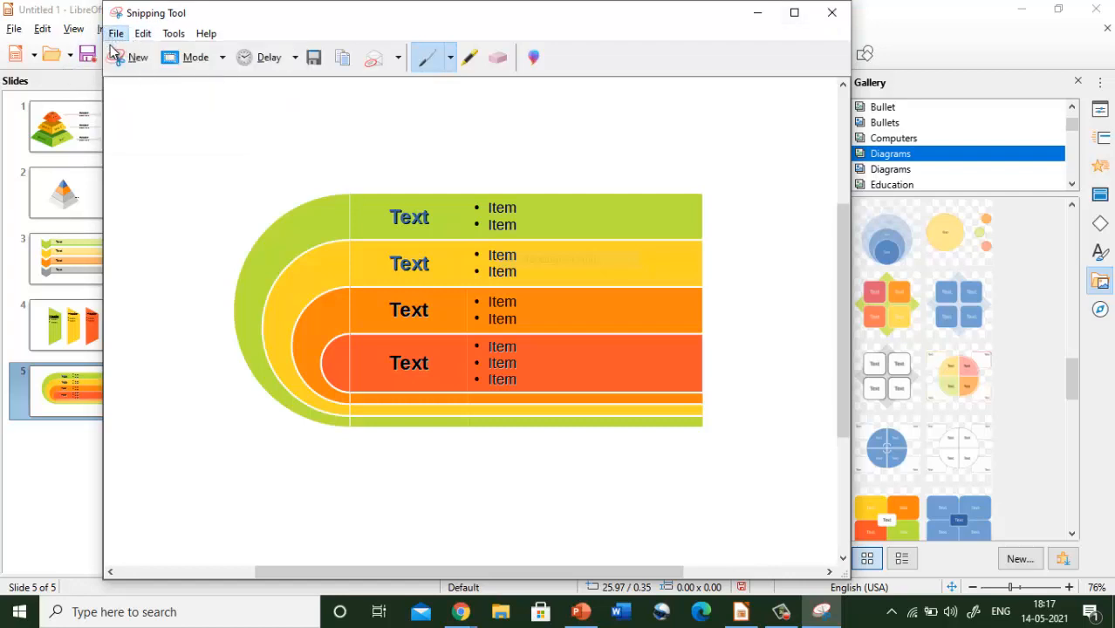
click(114, 77)
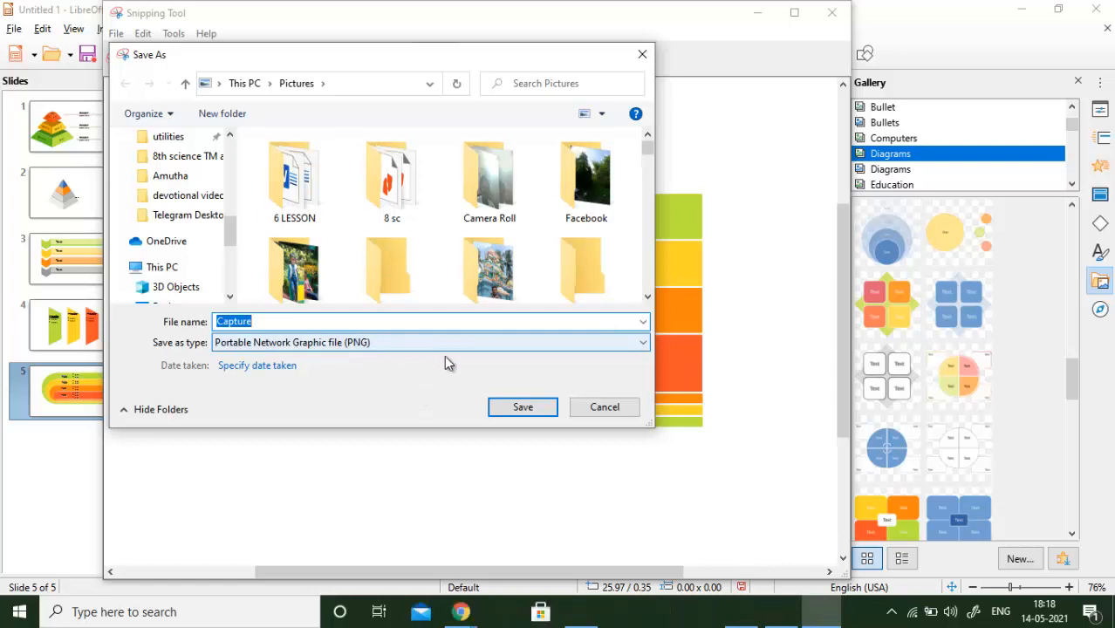
click(582, 407)
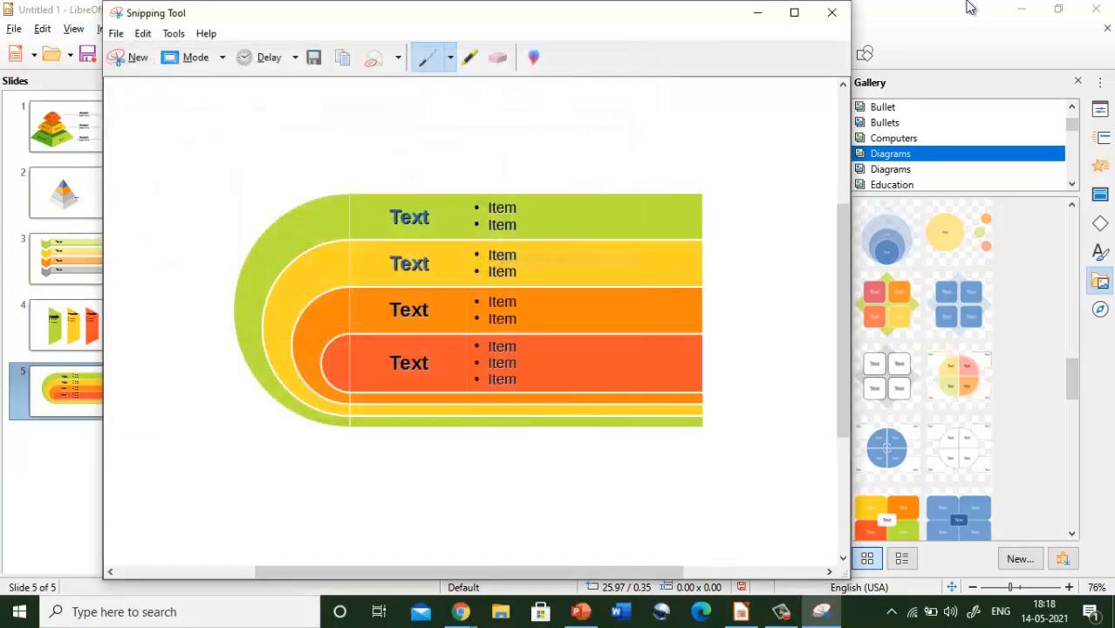
- Close the Snipping Tool without saving the snip and insert a new slide after slide 5
click(832, 12)
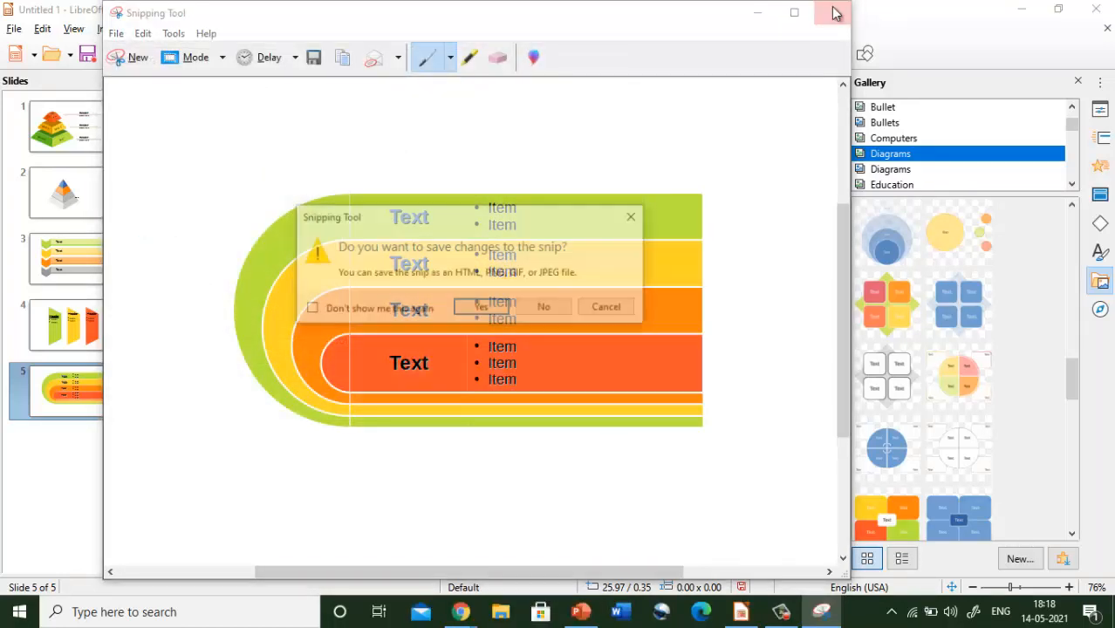
click(552, 309)
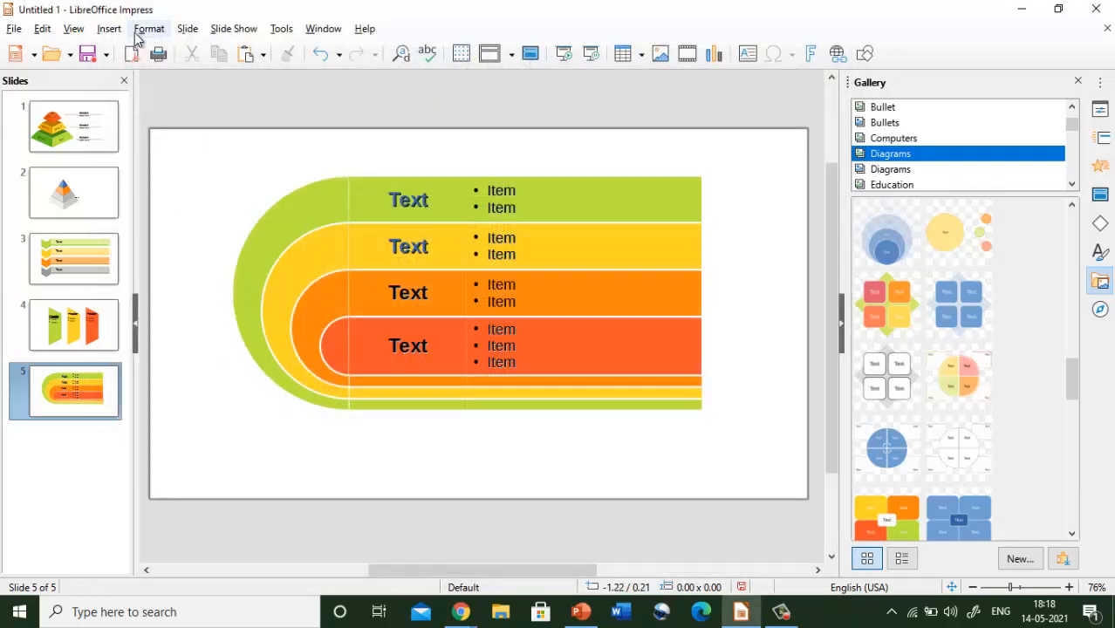
click(186, 29)
click(201, 50)
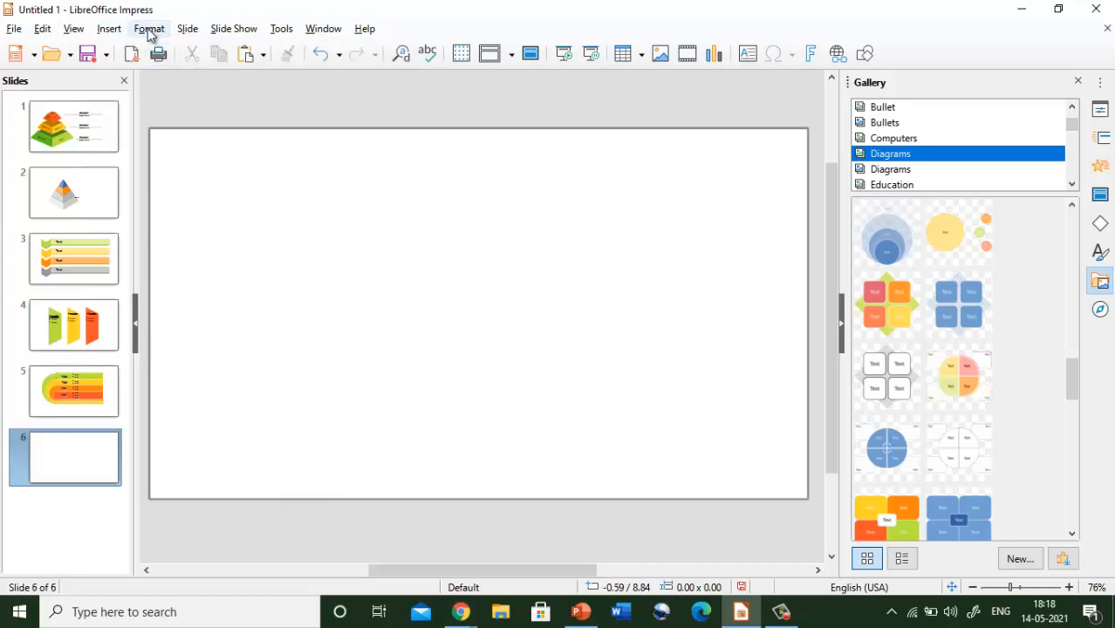
- Insert the image "kk innovative logo" from the Desktop folder onto the blank slide 6
click(112, 29)
click(129, 49)
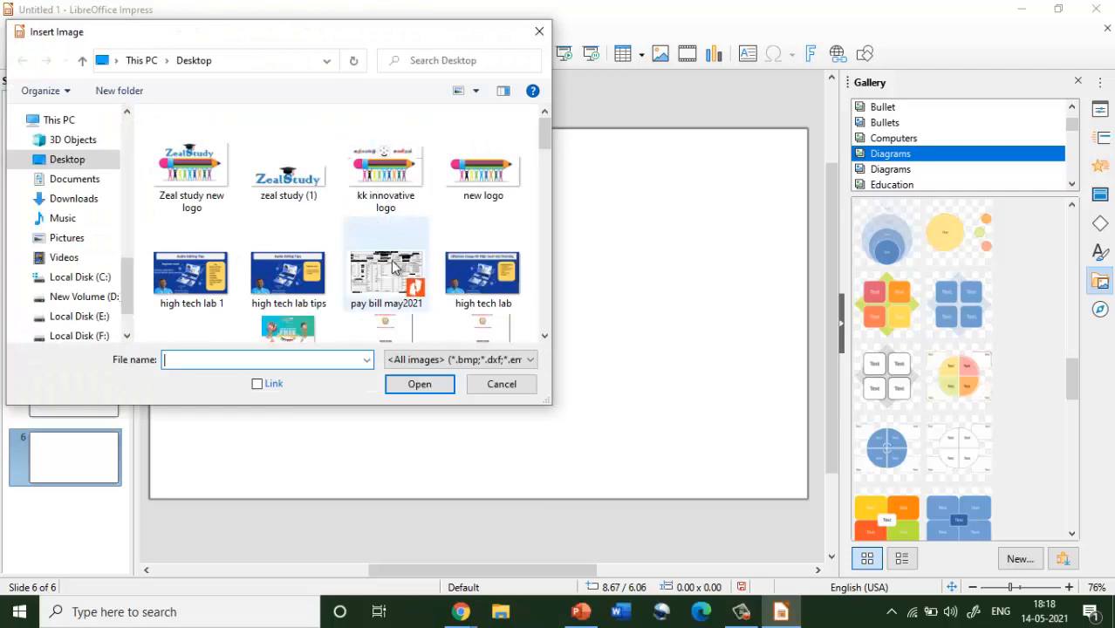
click(384, 194)
scroll(410, 262, down, 1)
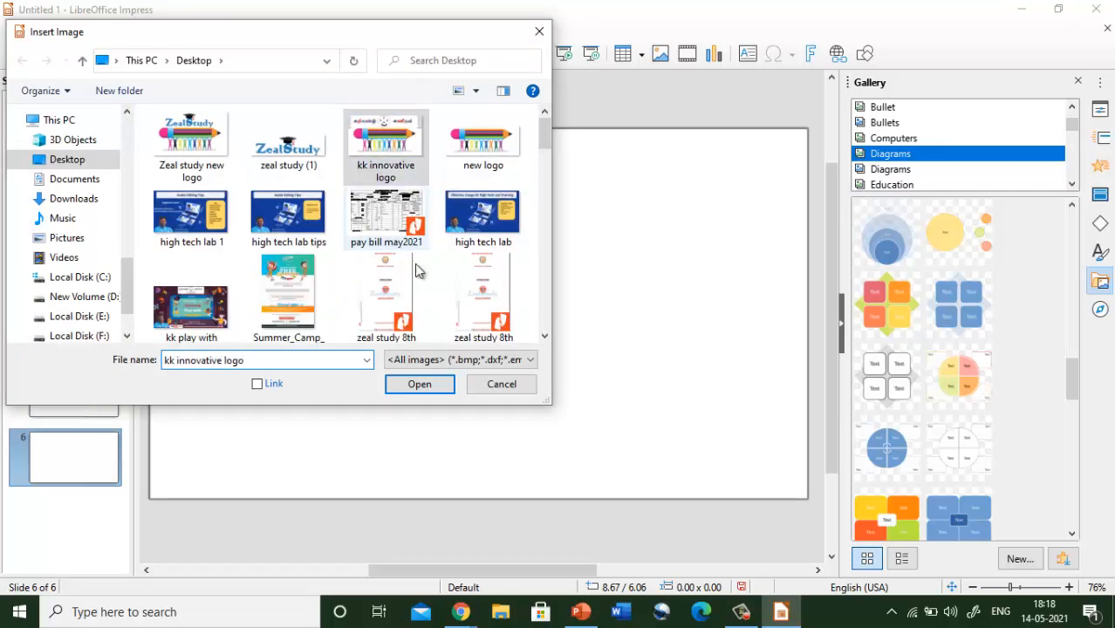
click(419, 385)
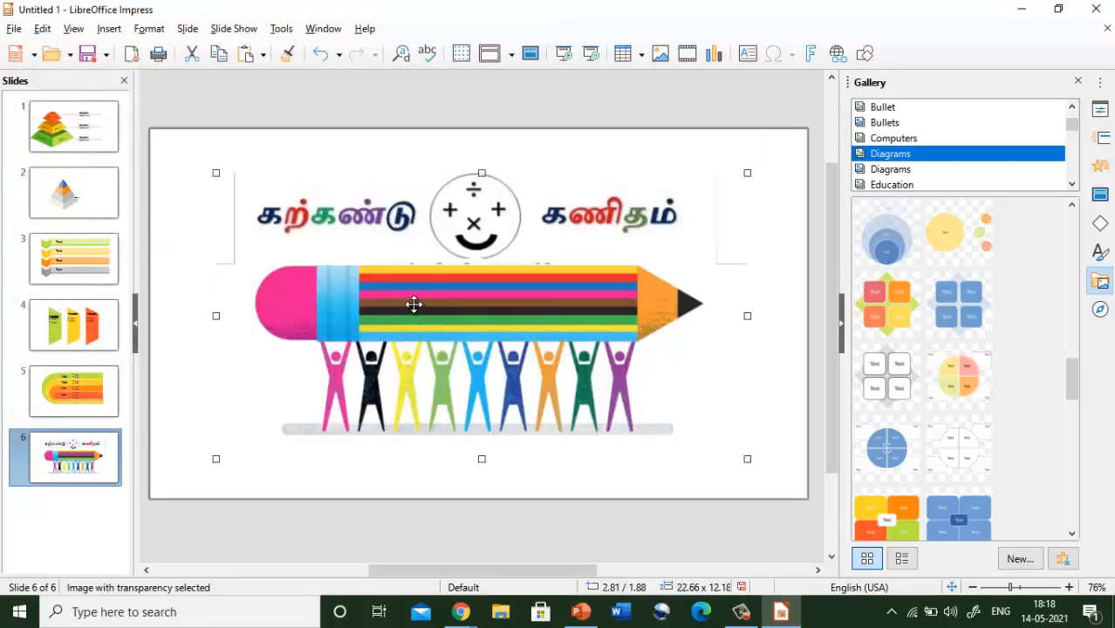
- Delete the inserted logo image from slide 6
click(393, 305)
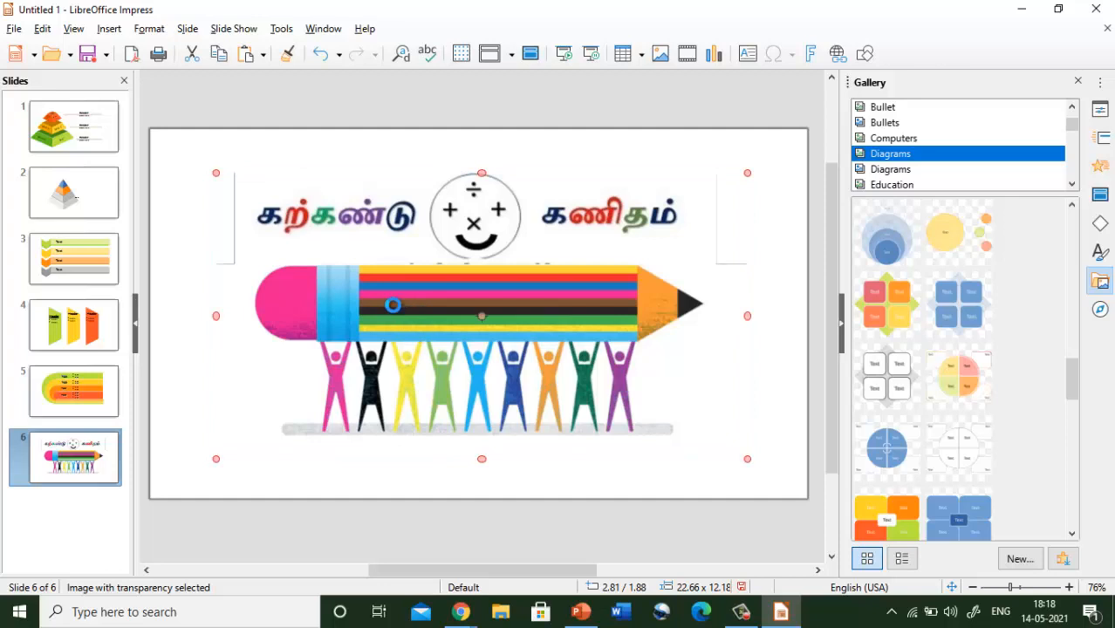
key(Delete)
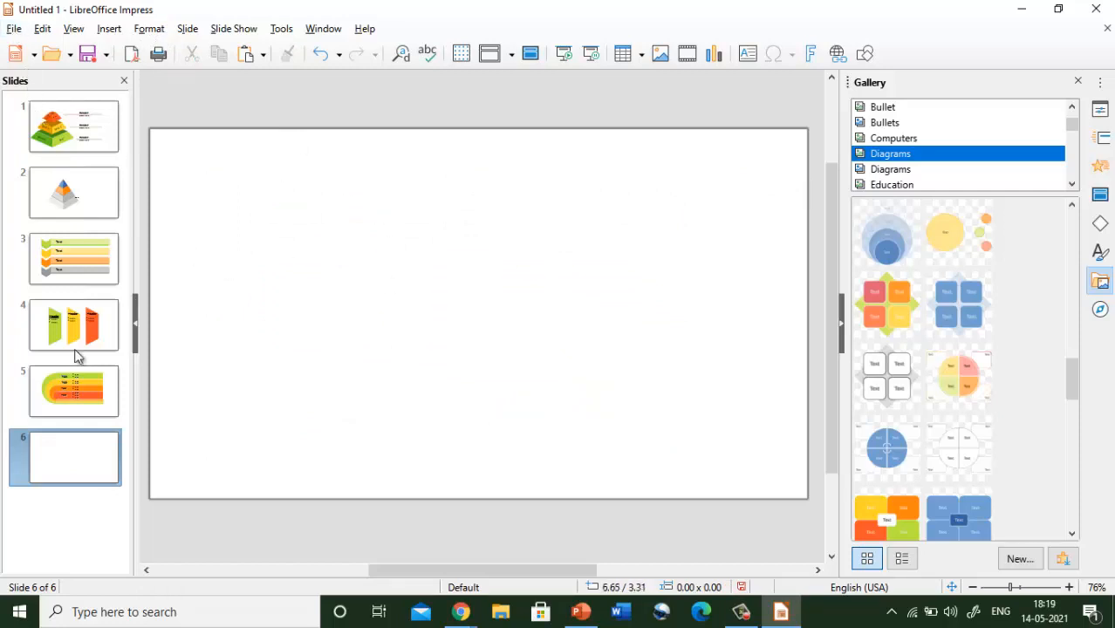
- Select slide 5 and start exporting it with PNG - Portable Network Graphic as the file format
click(73, 311)
click(81, 388)
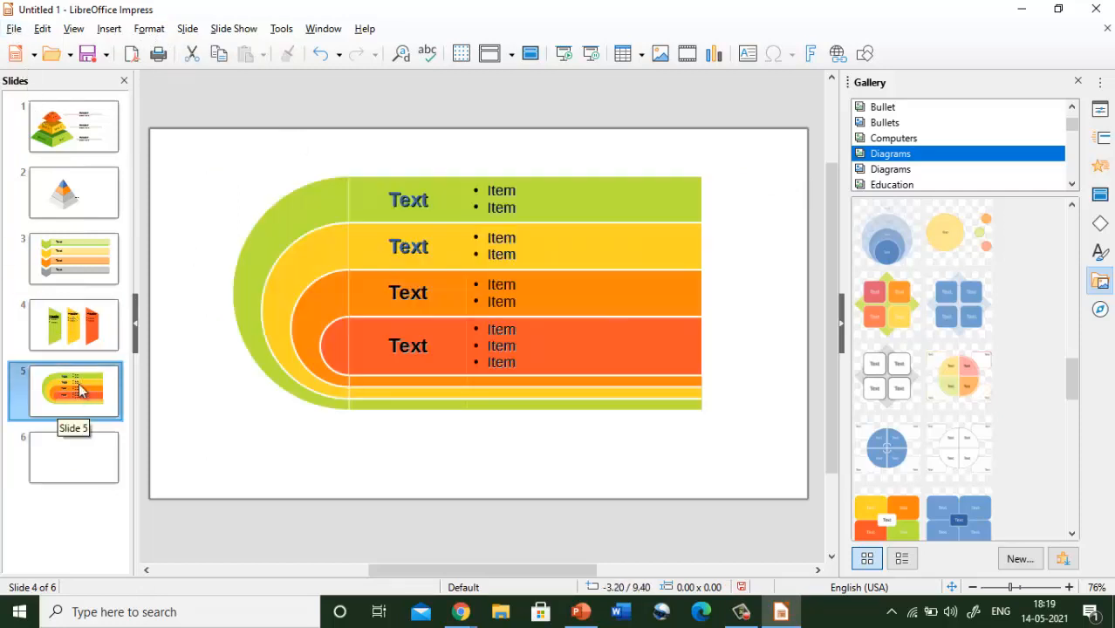
click(14, 30)
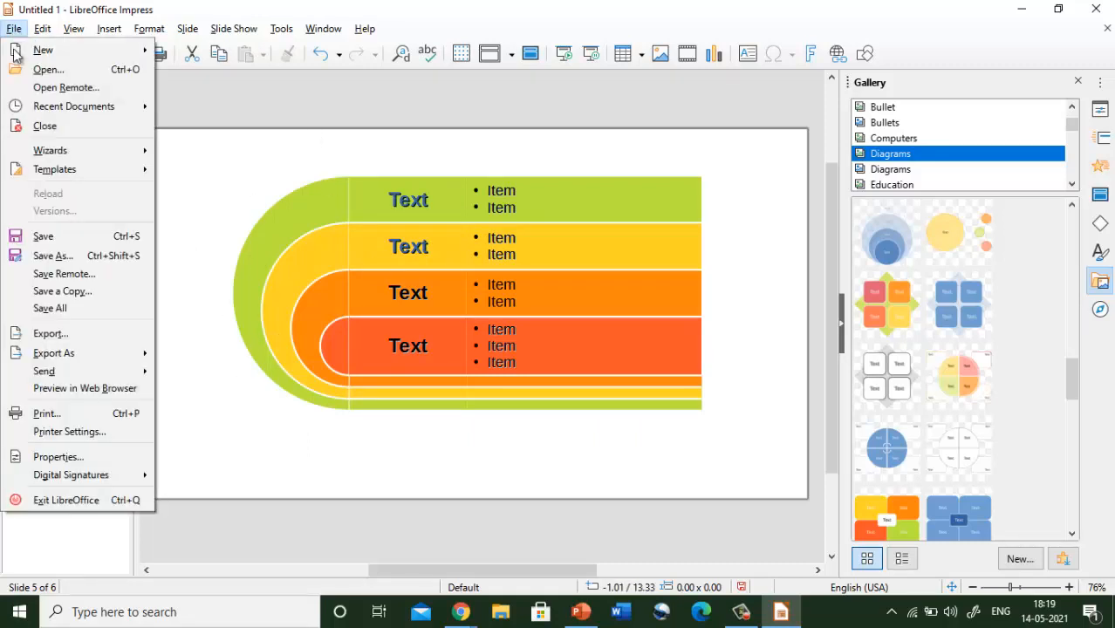
mouse_move(120, 357)
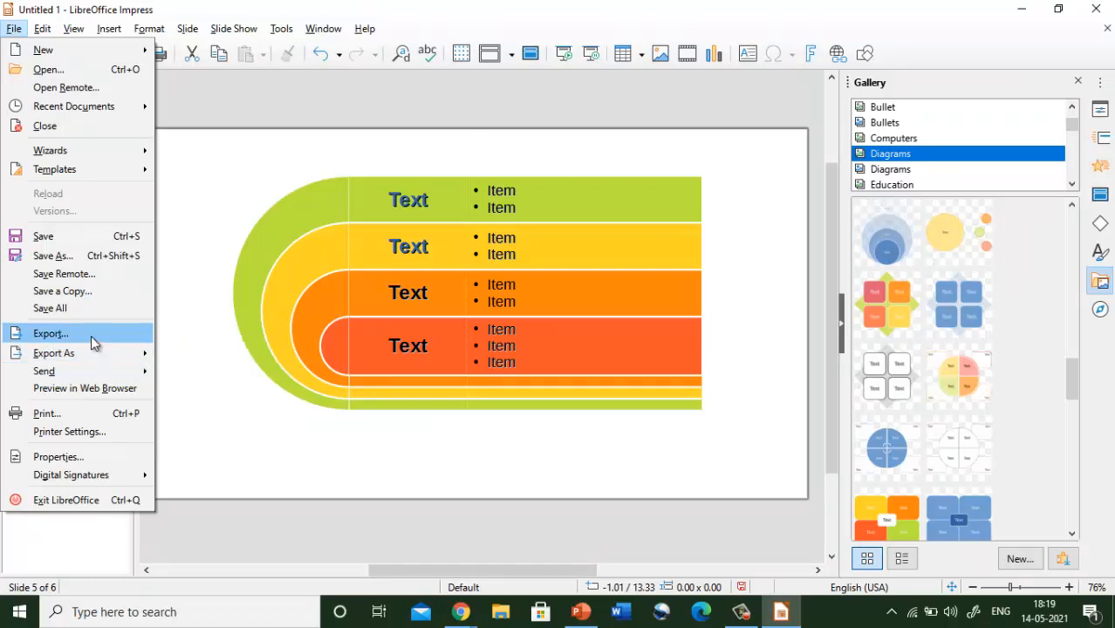
key(Escape)
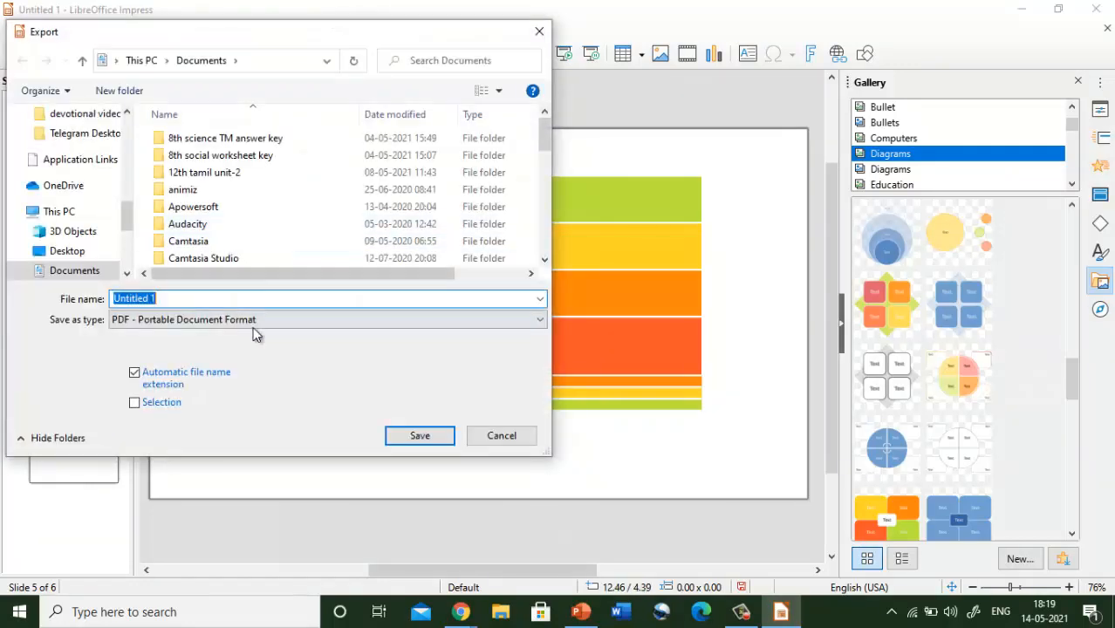
click(244, 321)
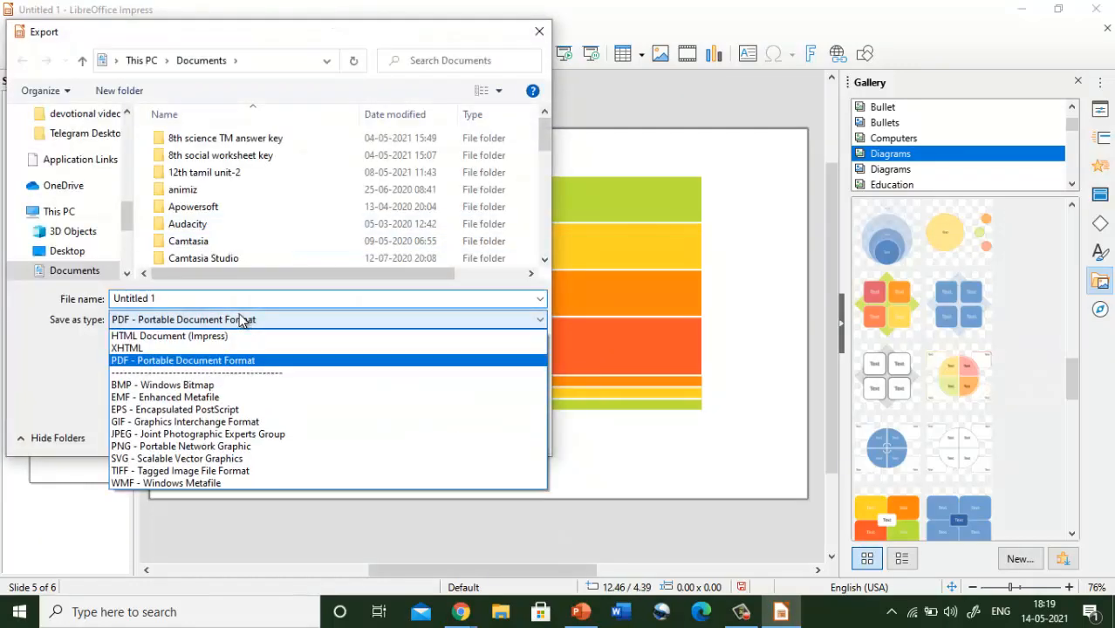
click(200, 447)
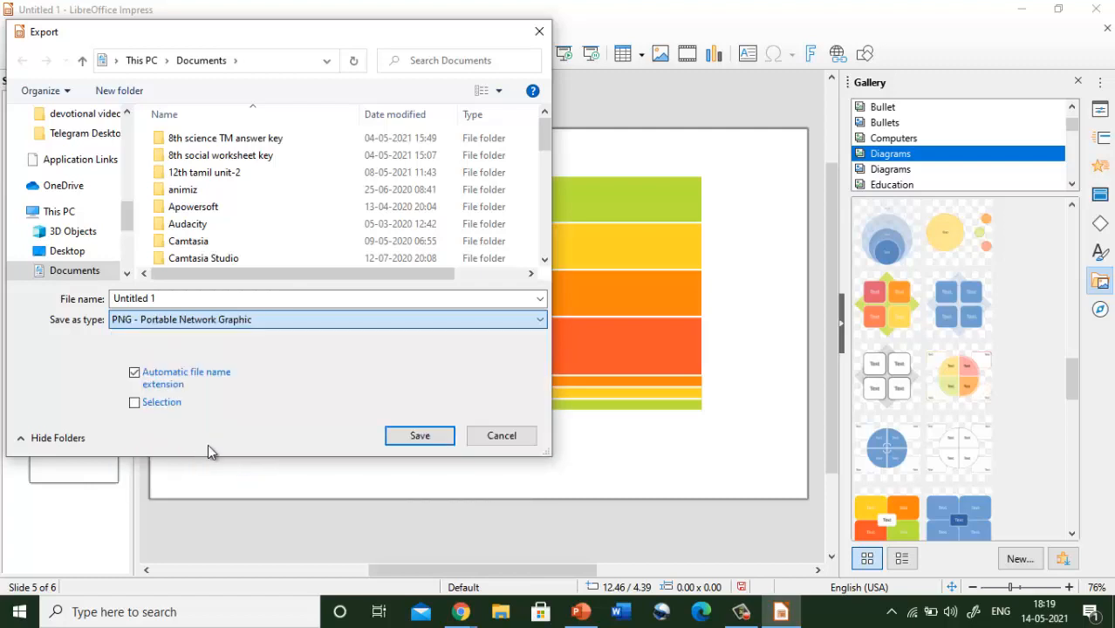
- Save the PNG export in the Documents folder with the image resolution set to 52 pixels/cm
click(195, 299)
click(407, 435)
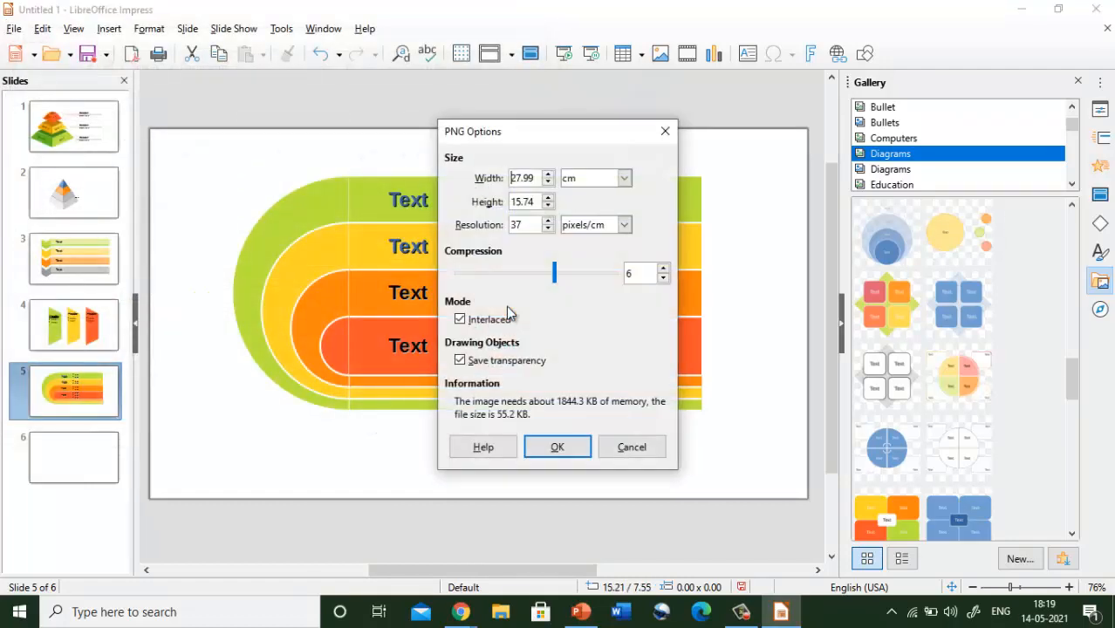
click(548, 222)
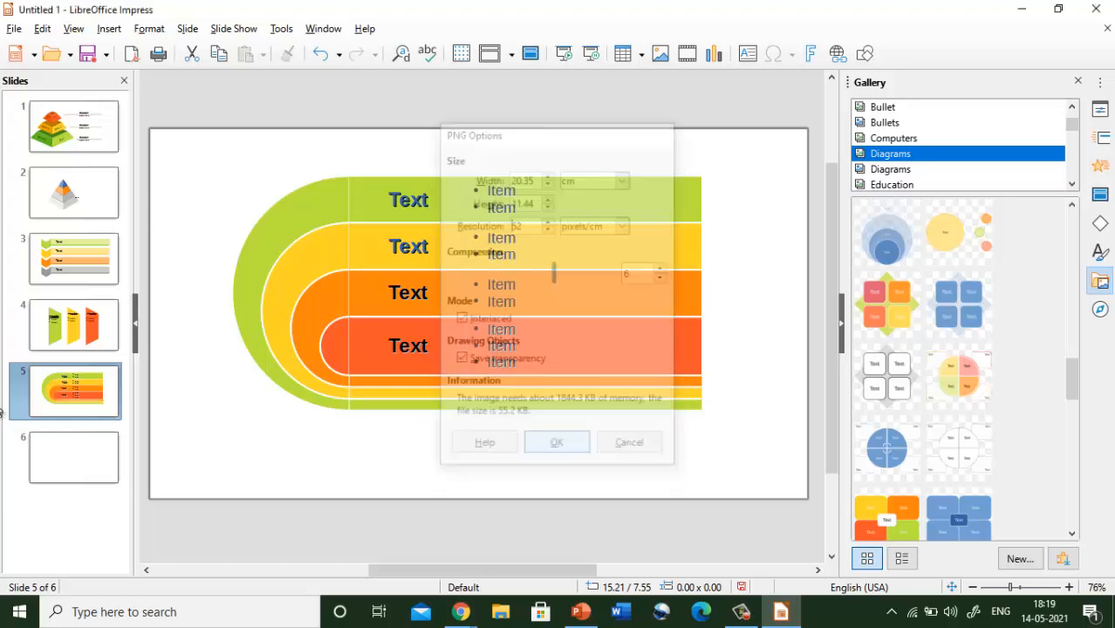